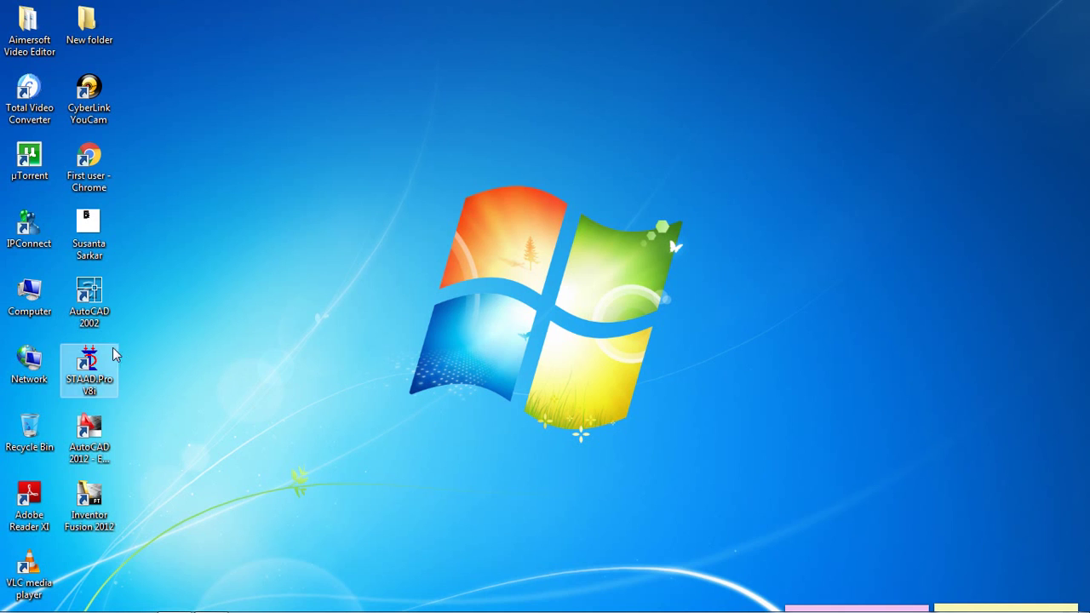
Launch STAAD.Pro and create Space project Structure1 in metres and kN, overwriting, via Structure Wizard
{"action": "double_click", "coordinate": [87, 366]}
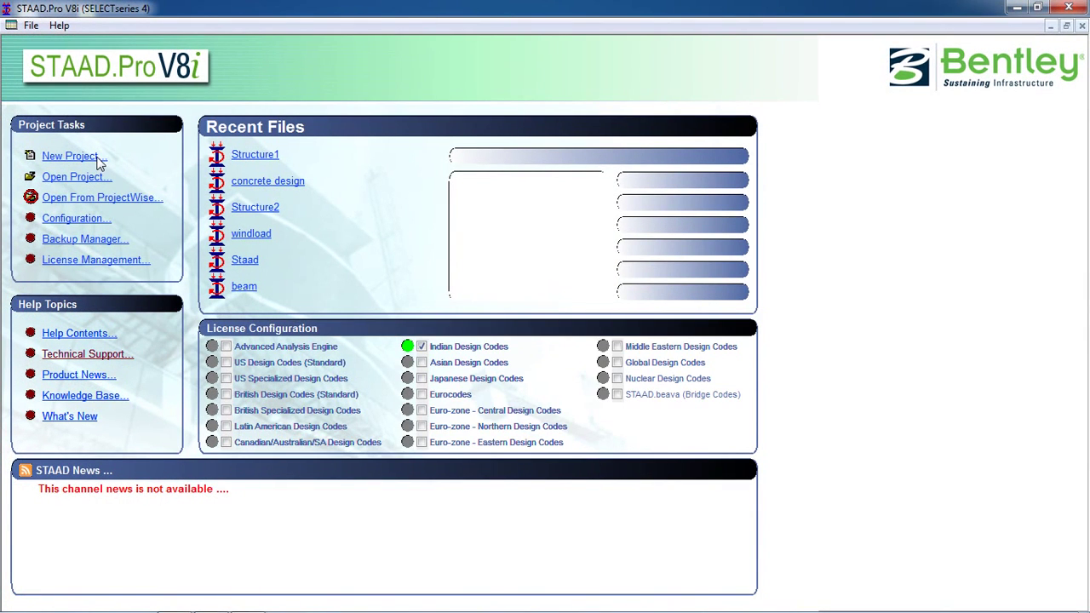
{"action": "left_click", "coordinate": [98, 159]}
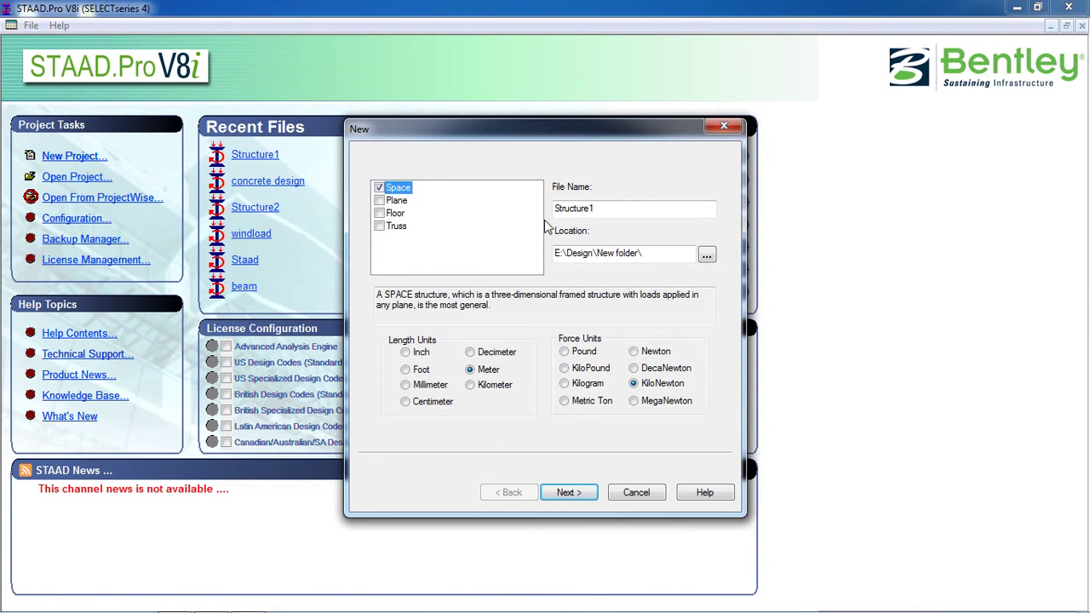
{"action": "left_click", "coordinate": [596, 213]}
{"action": "left_click", "coordinate": [559, 493]}
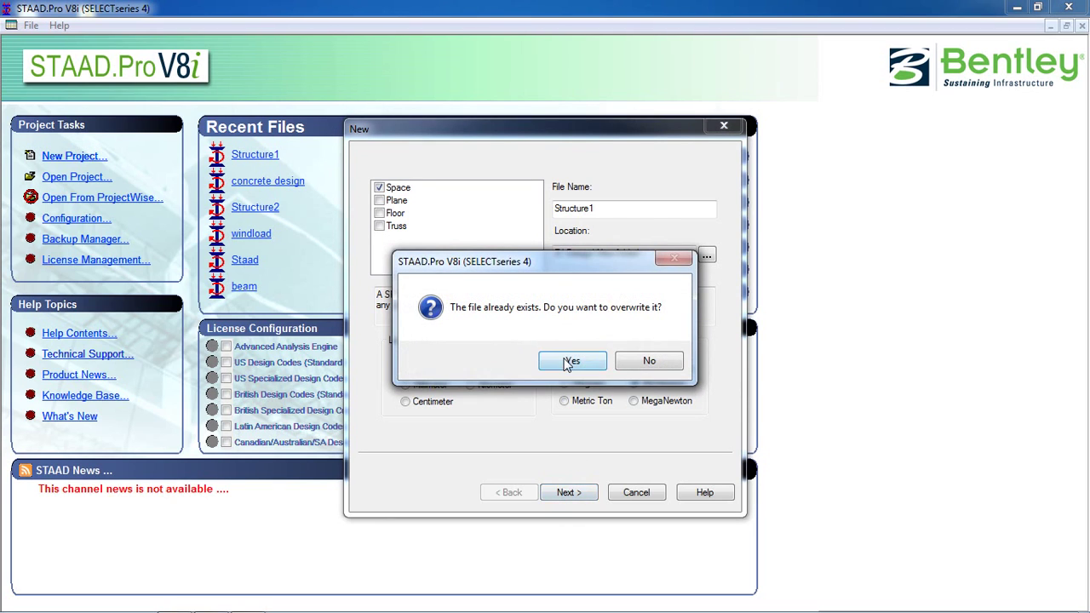
{"action": "left_click", "coordinate": [570, 362]}
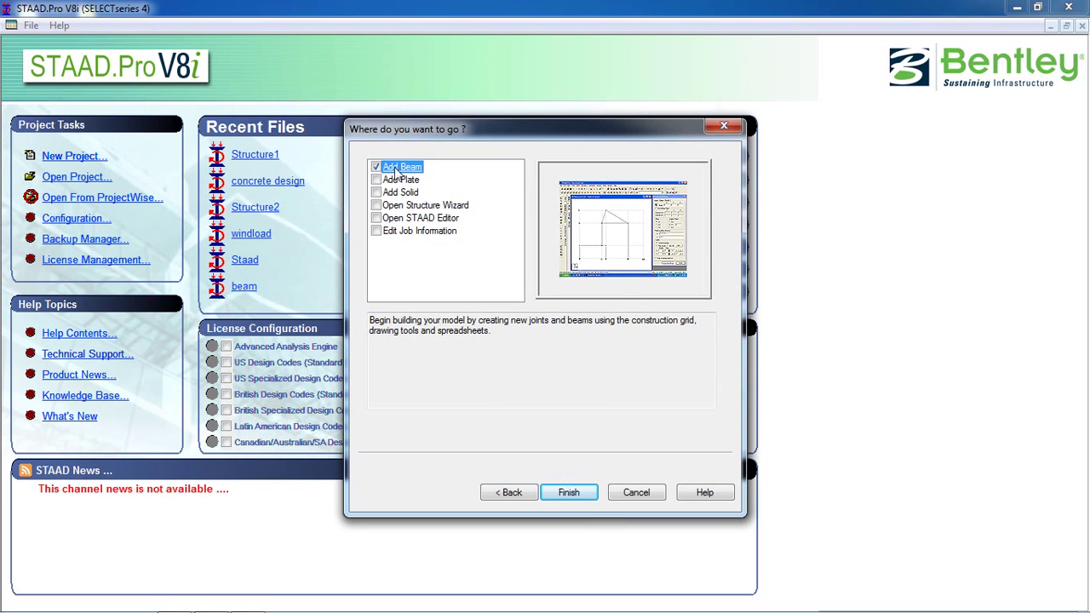
{"action": "left_click", "coordinate": [450, 210]}
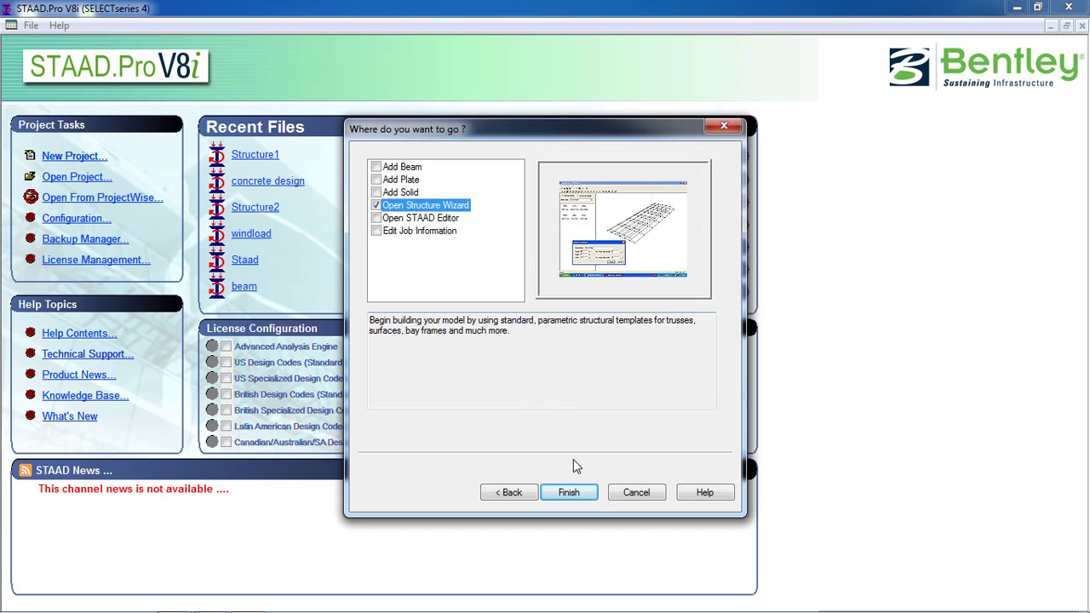
{"action": "left_click", "coordinate": [594, 502]}
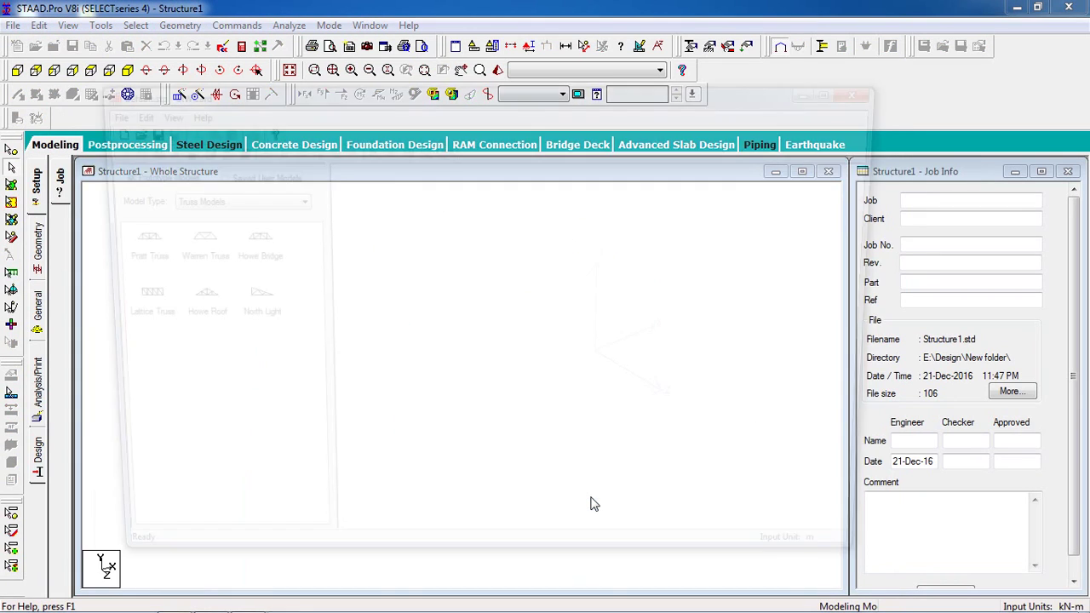
Generate a Bay Frame: length 16, height 3, width 18, with 4, 1 and 6 bays
{"action": "left_click", "coordinate": [182, 201]}
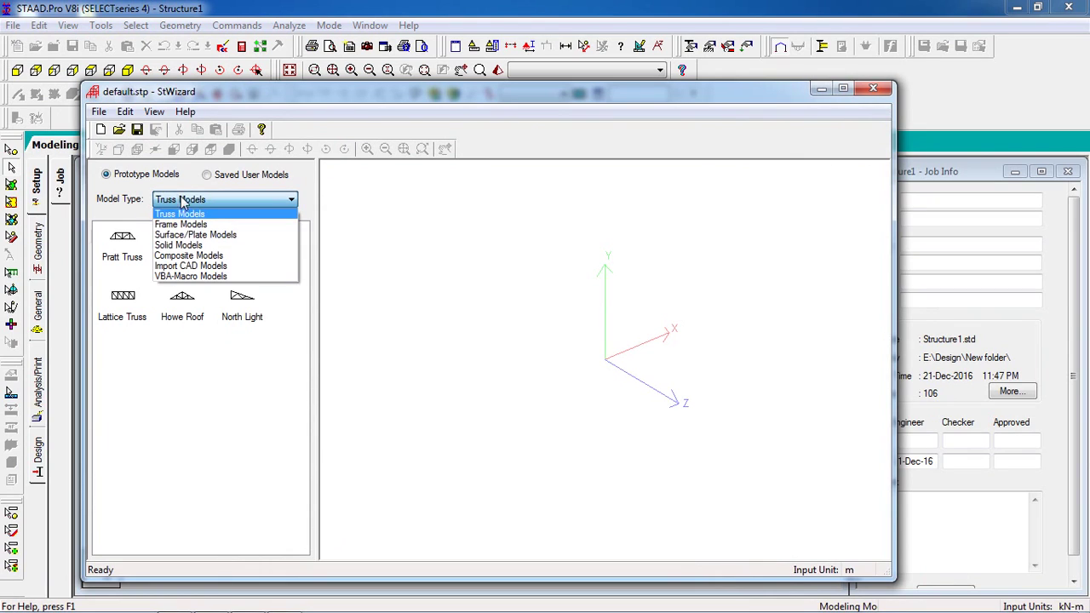
{"action": "left_click", "coordinate": [194, 224]}
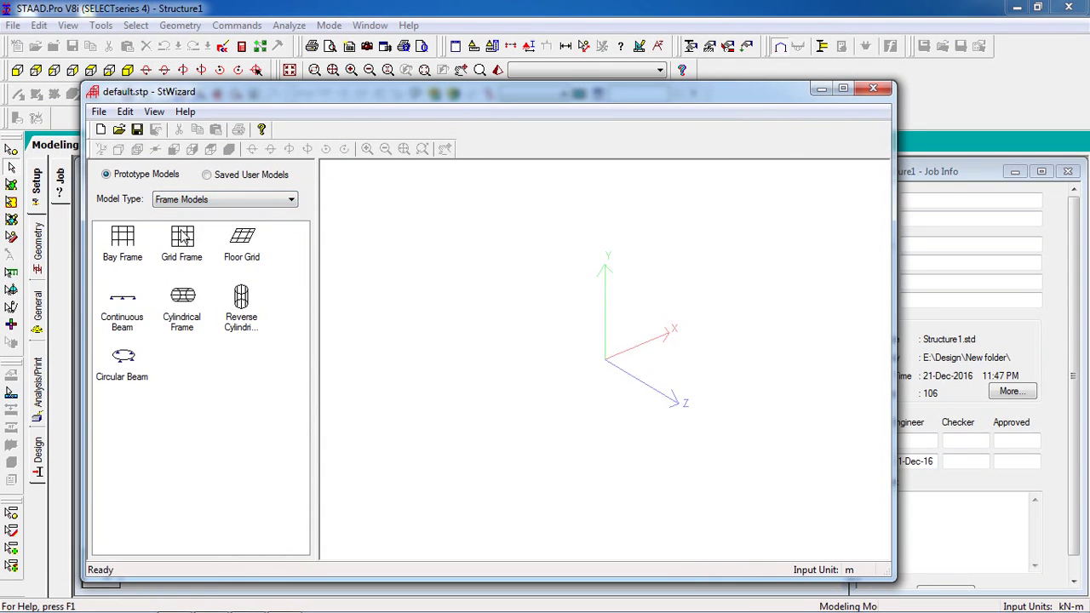
{"action": "double_click", "coordinate": [126, 245]}
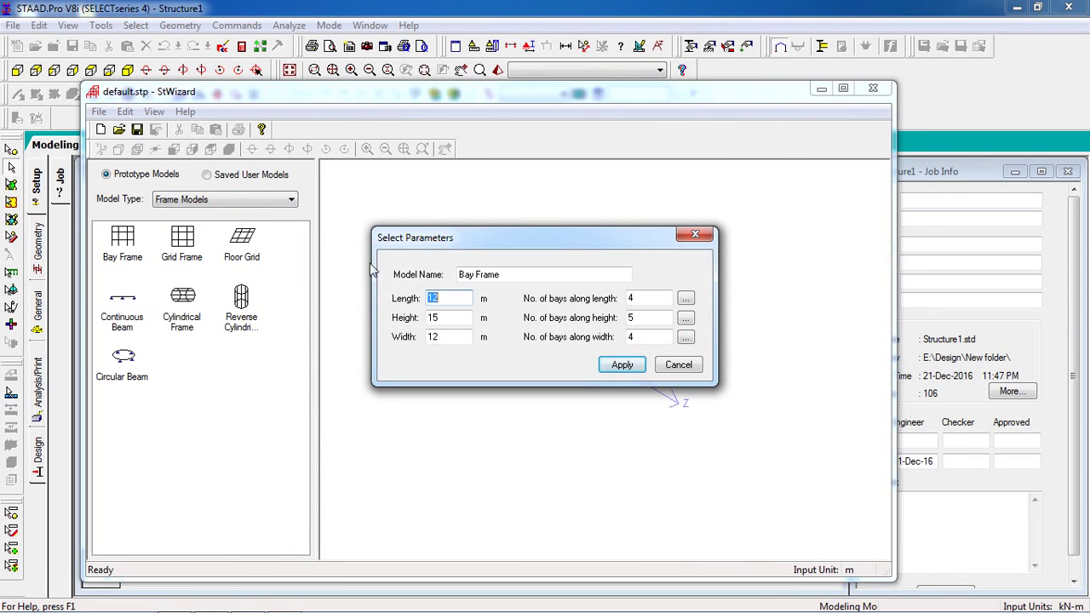
{"action": "left_click_drag", "start_coordinate": [390, 242], "coordinate": [380, 221]}
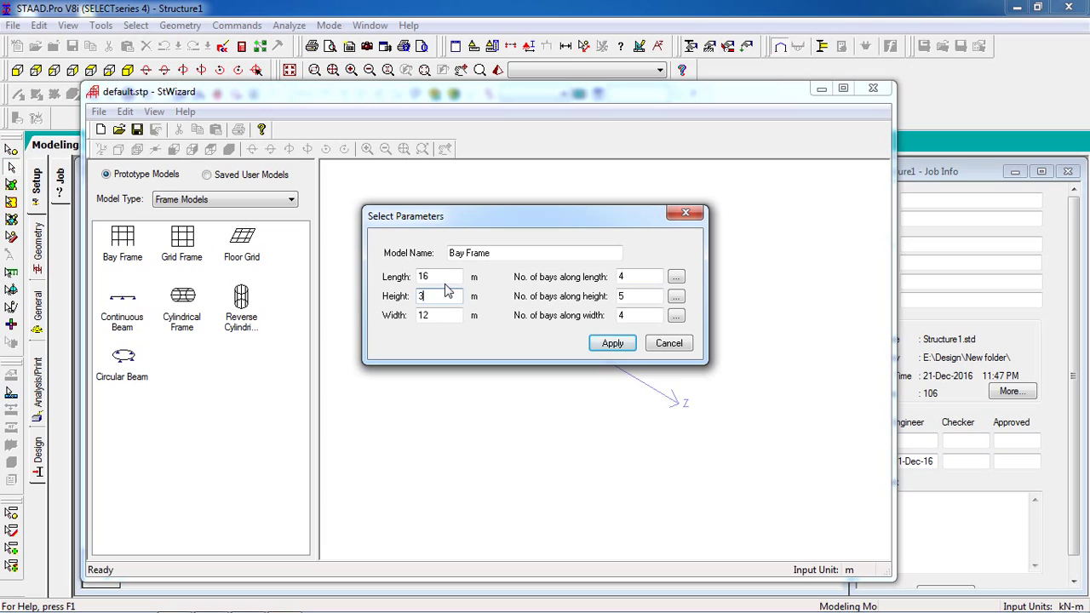
{"action": "key", "text": "Tab"}
{"action": "double_click", "coordinate": [631, 316]}
{"action": "double_click", "coordinate": [627, 296]}
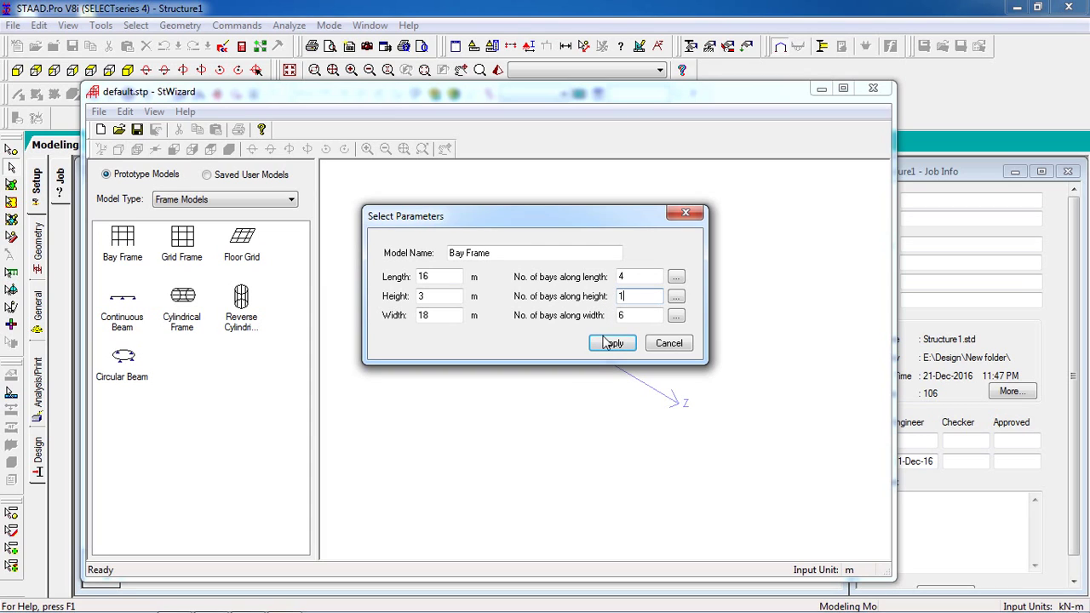
{"action": "left_click", "coordinate": [612, 343]}
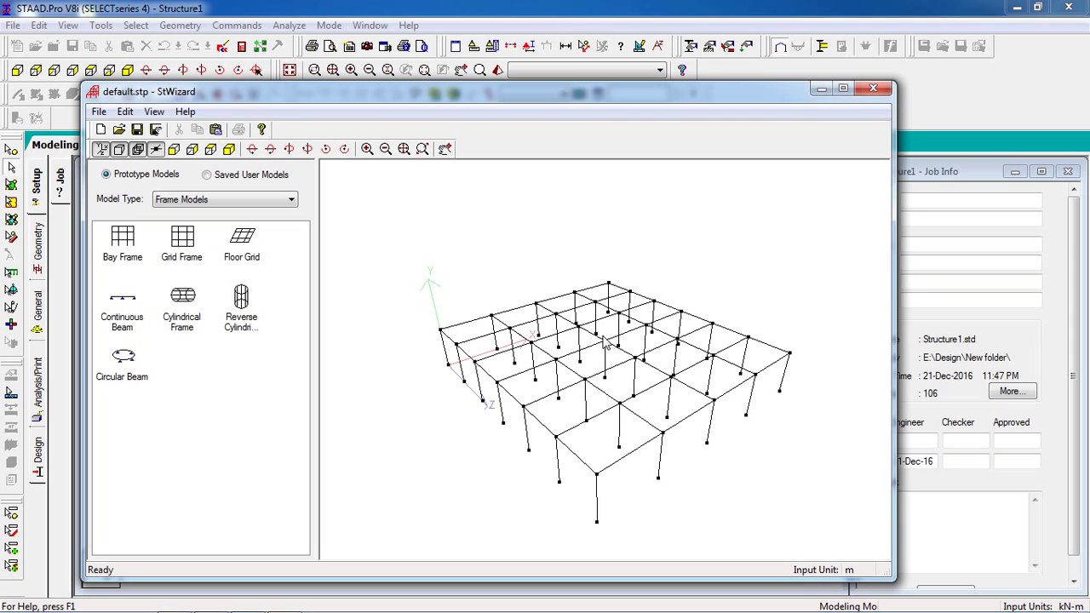
Transfer the bay frame into the Structure1 model, pasted at the origin
{"action": "left_click_drag", "start_coordinate": [603, 339], "coordinate": [572, 311]}
{"action": "left_click", "coordinate": [866, 94]}
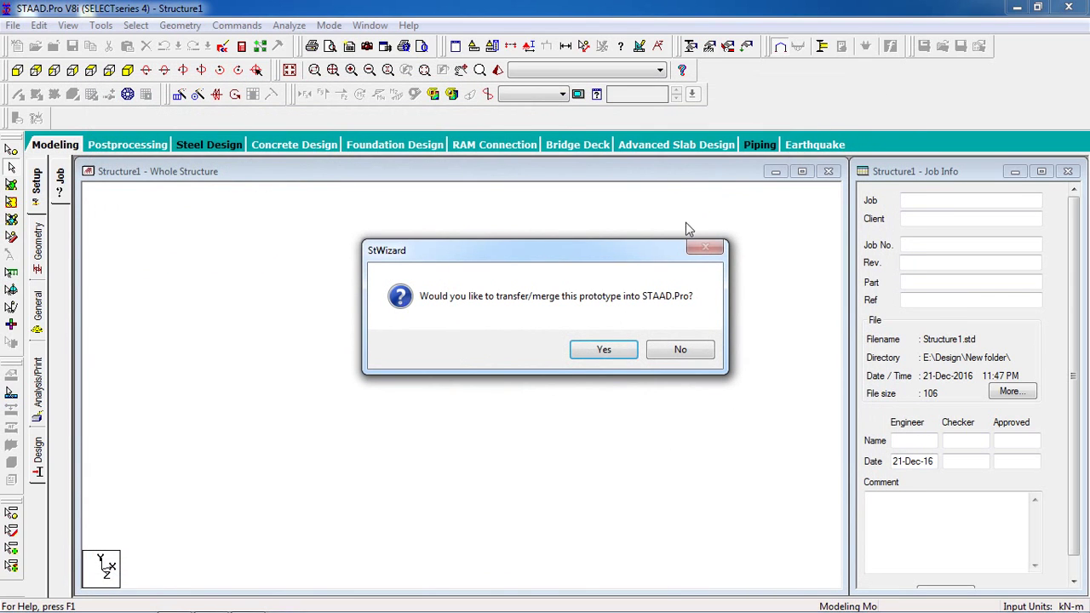
{"action": "left_click", "coordinate": [599, 347]}
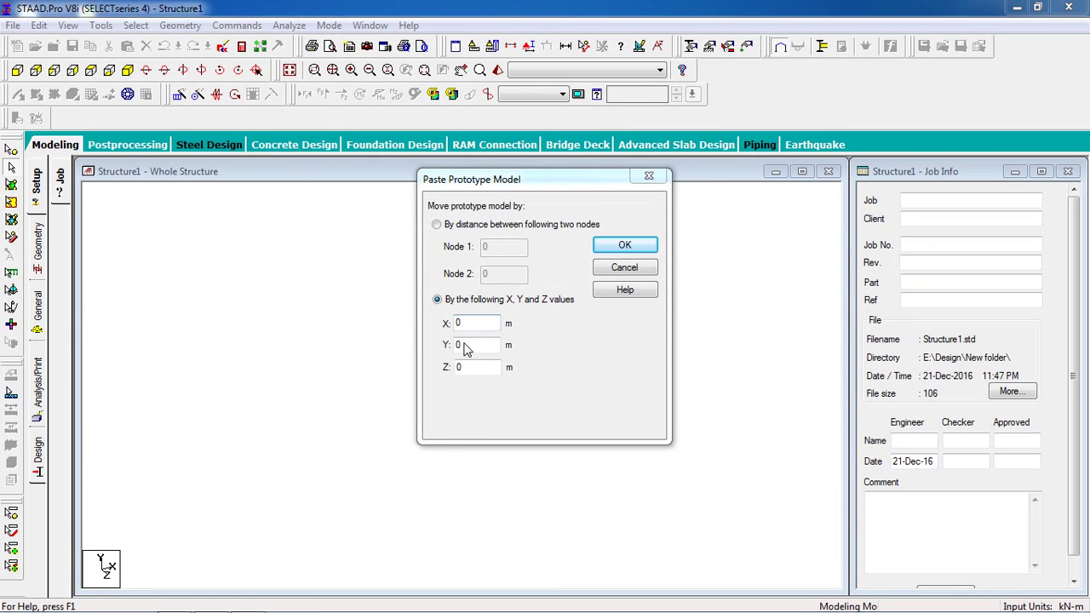
{"action": "left_click", "coordinate": [626, 247]}
Outline the roof for surface meshing by picking its four corner nodes at Y = 3 m
{"action": "scroll", "coordinate": [356, 330], "scroll_direction": "up", "scroll_amount": 1}
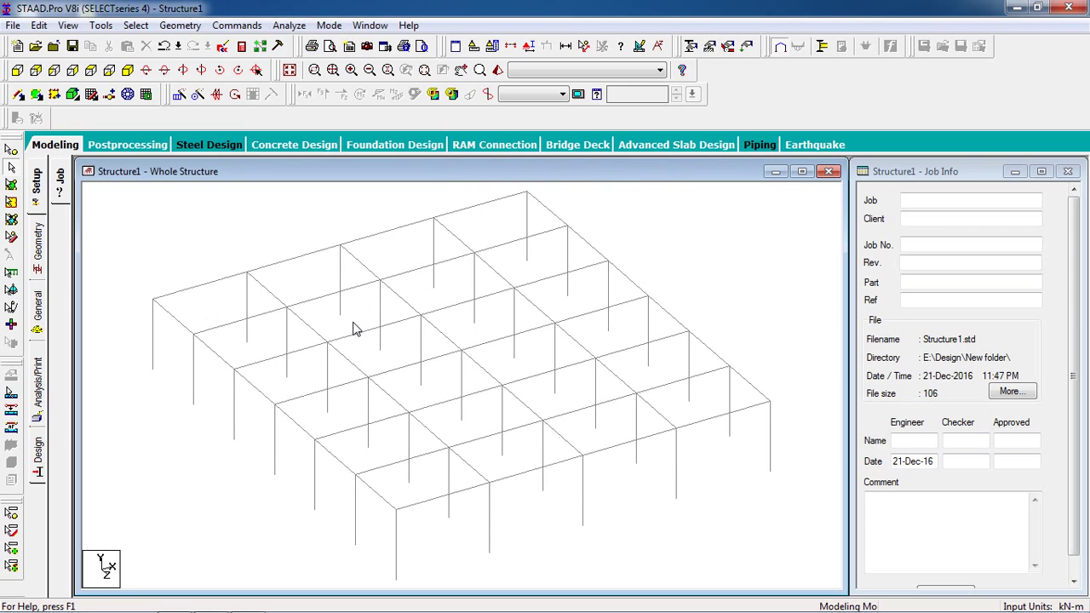
{"action": "scroll", "coordinate": [348, 323], "scroll_direction": "down", "scroll_amount": 2}
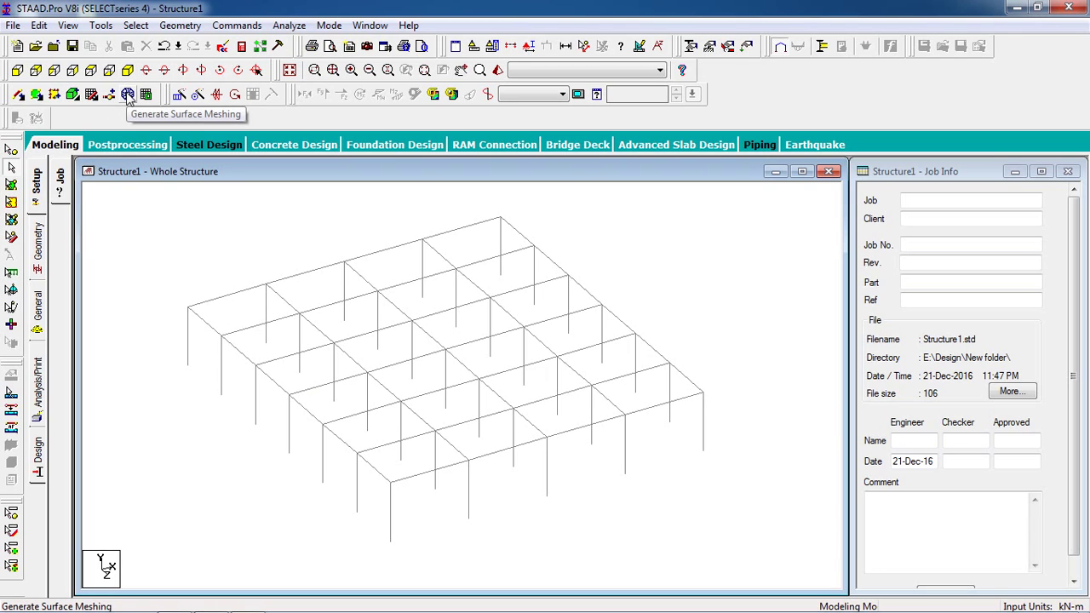
{"action": "left_click", "coordinate": [129, 95]}
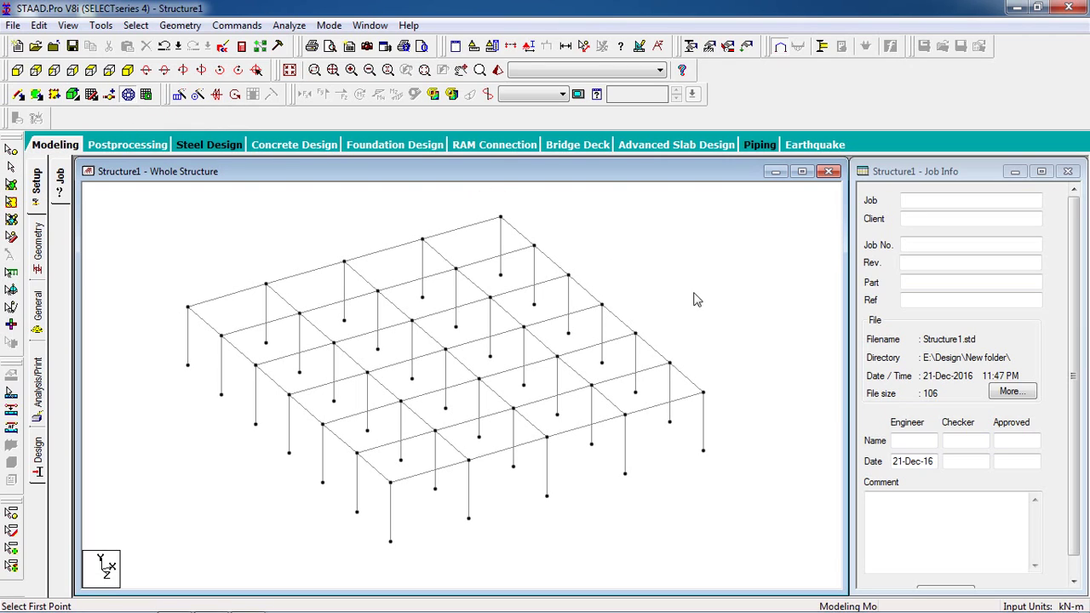
{"action": "left_click", "coordinate": [188, 308]}
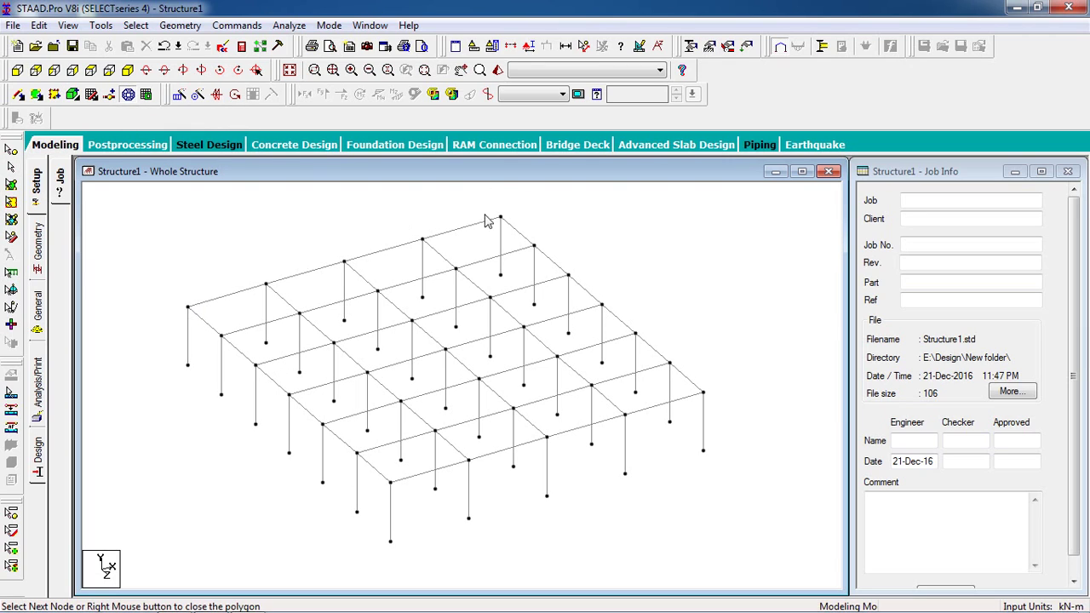
{"action": "left_click", "coordinate": [500, 218]}
{"action": "left_click", "coordinate": [703, 392]}
{"action": "left_click", "coordinate": [390, 482]}
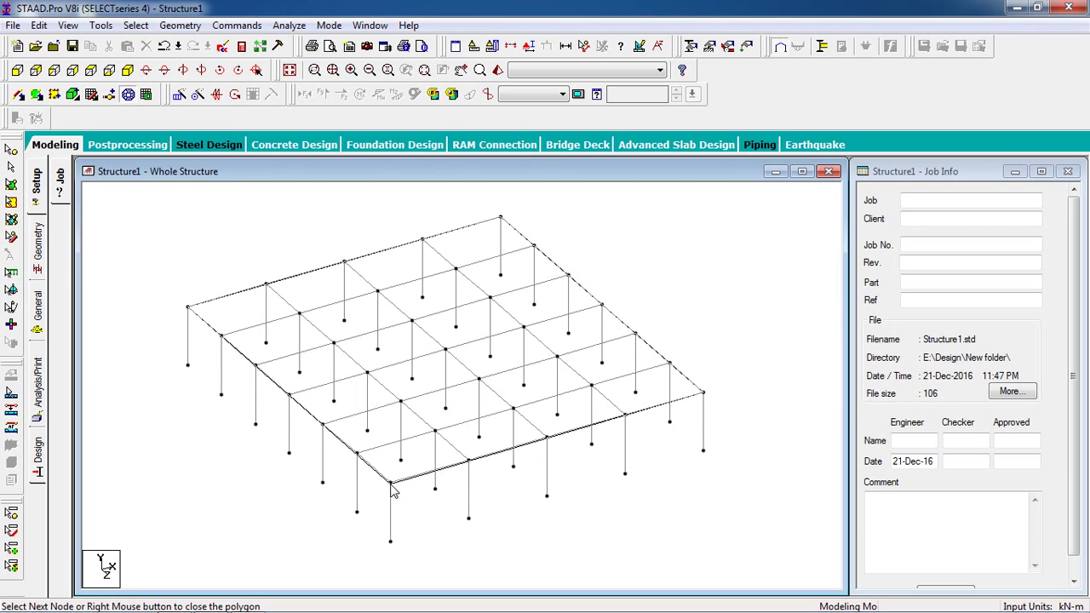
{"action": "left_click", "coordinate": [189, 310]}
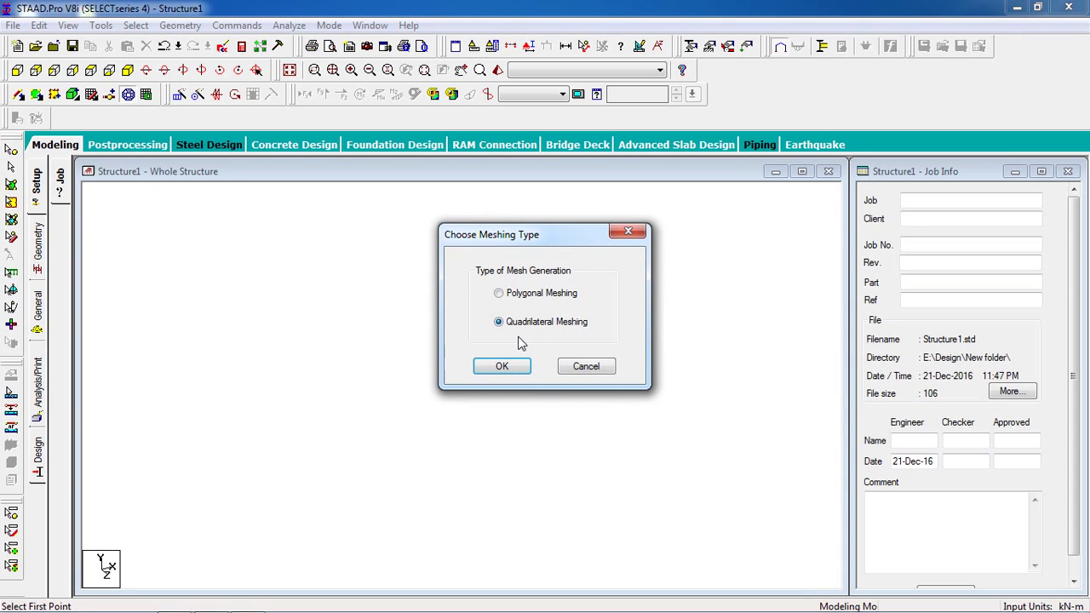
Generate quadrilateral meshing with divisions AB 4, BC 6, CD 4, DA 6
{"action": "left_click", "coordinate": [499, 367]}
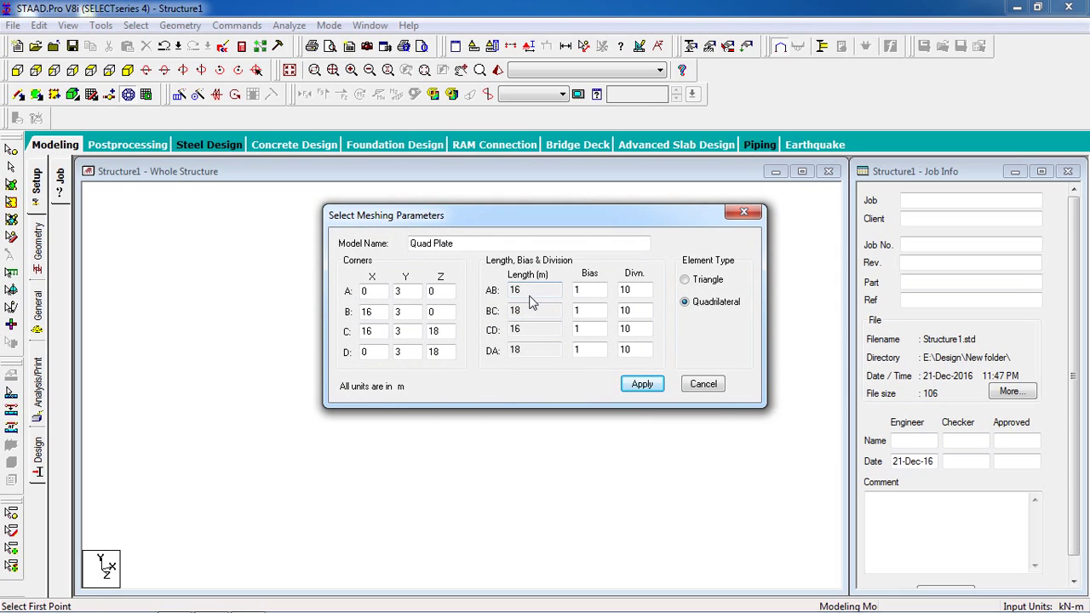
{"action": "double_click", "coordinate": [632, 291]}
{"action": "double_click", "coordinate": [640, 311]}
{"action": "double_click", "coordinate": [627, 332]}
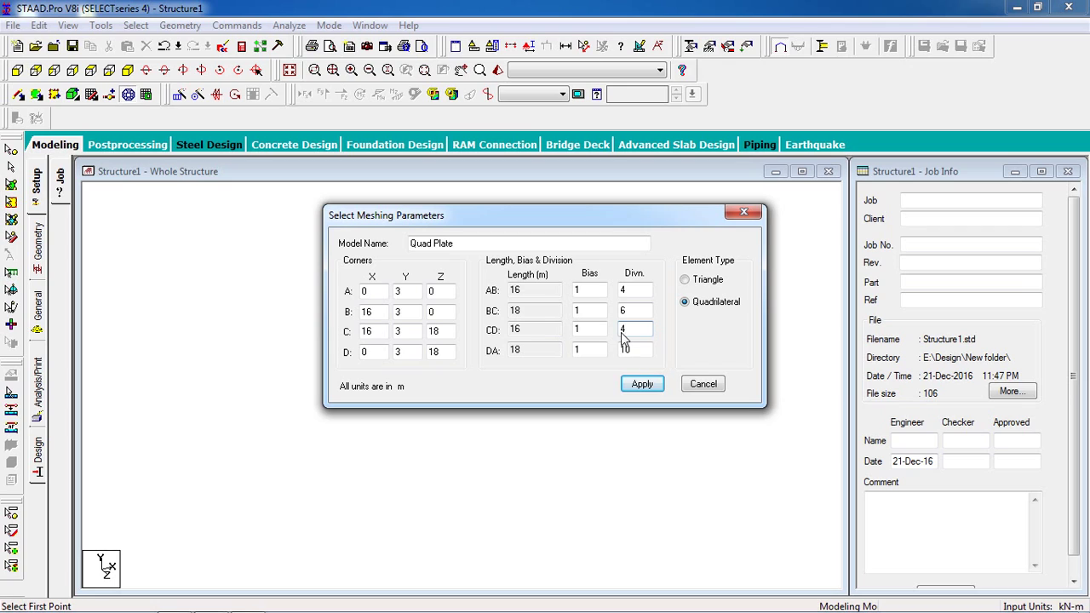
{"action": "key", "text": "Tab"}
{"action": "type", "text": "6"}
{"action": "left_click", "coordinate": [642, 384]}
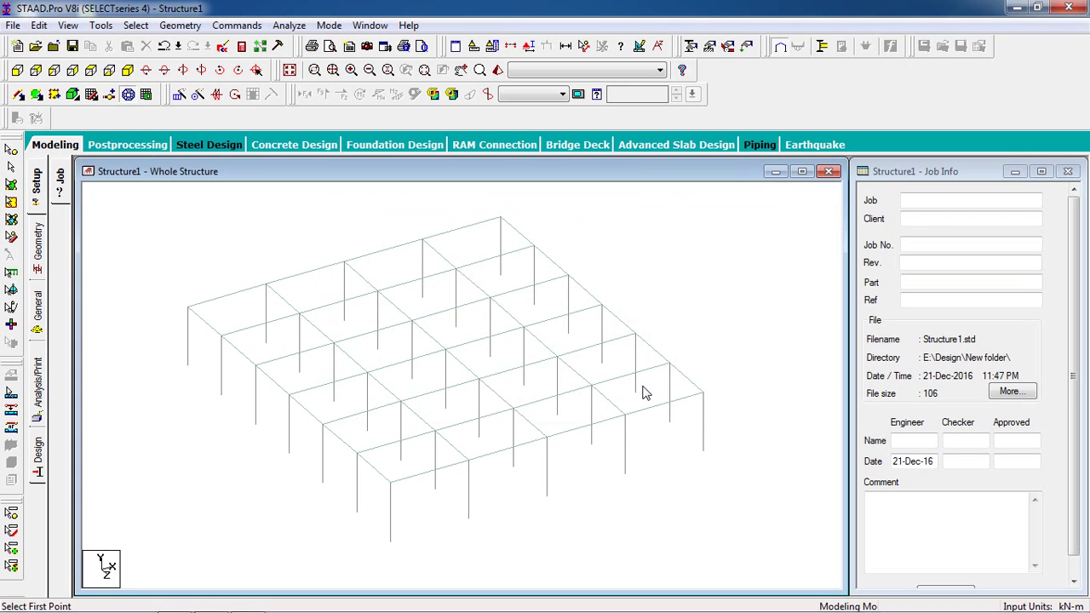
In front view, create a new fully fixed support definition, Support 2
{"action": "left_click", "coordinate": [11, 189]}
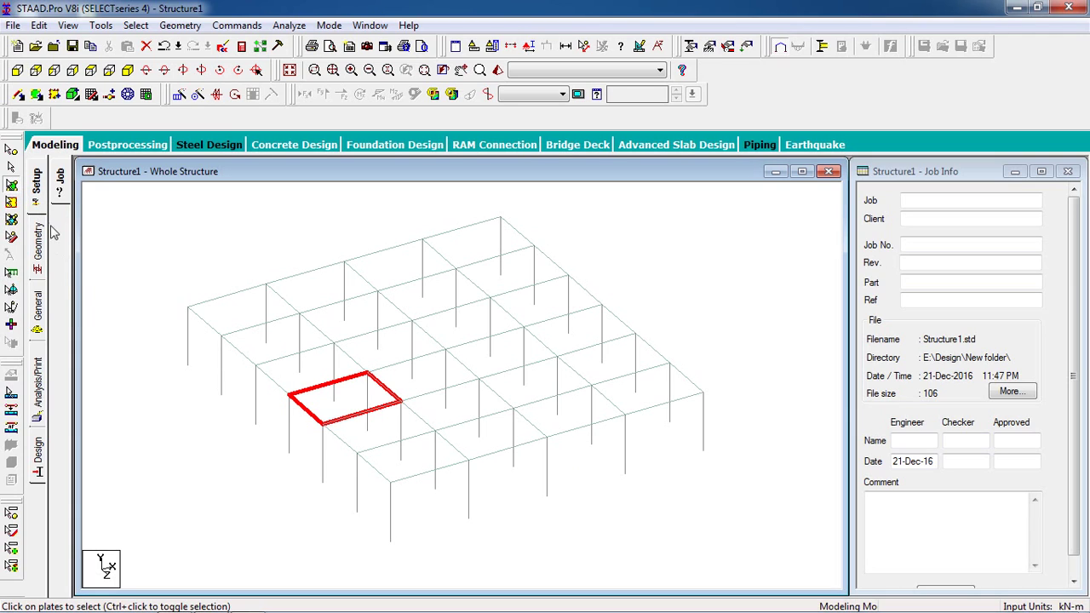
{"action": "left_click", "coordinate": [17, 70]}
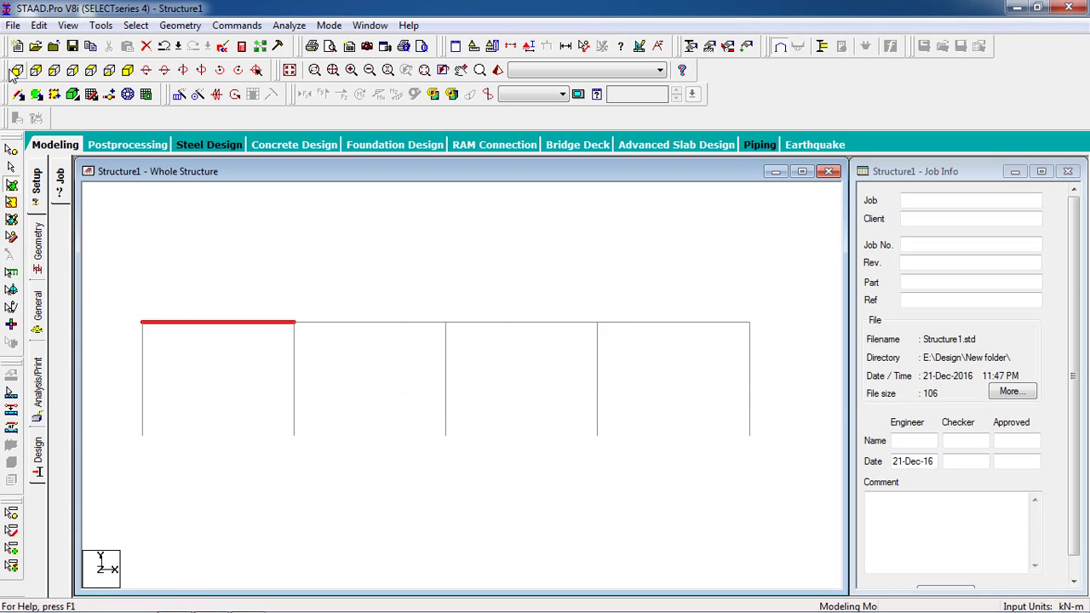
{"action": "left_click", "coordinate": [441, 235]}
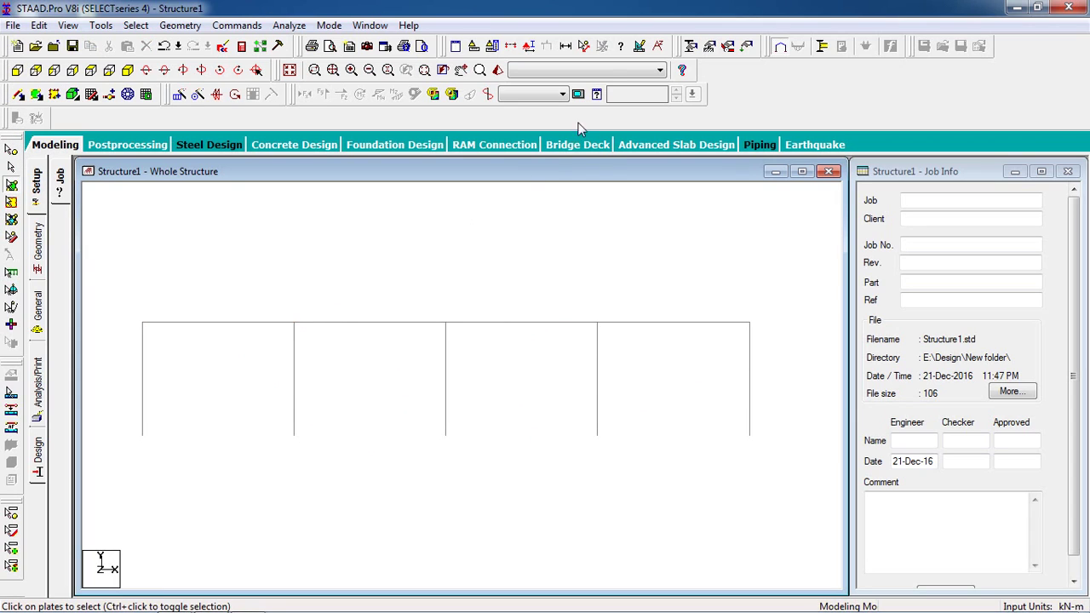
{"action": "left_click", "coordinate": [710, 46]}
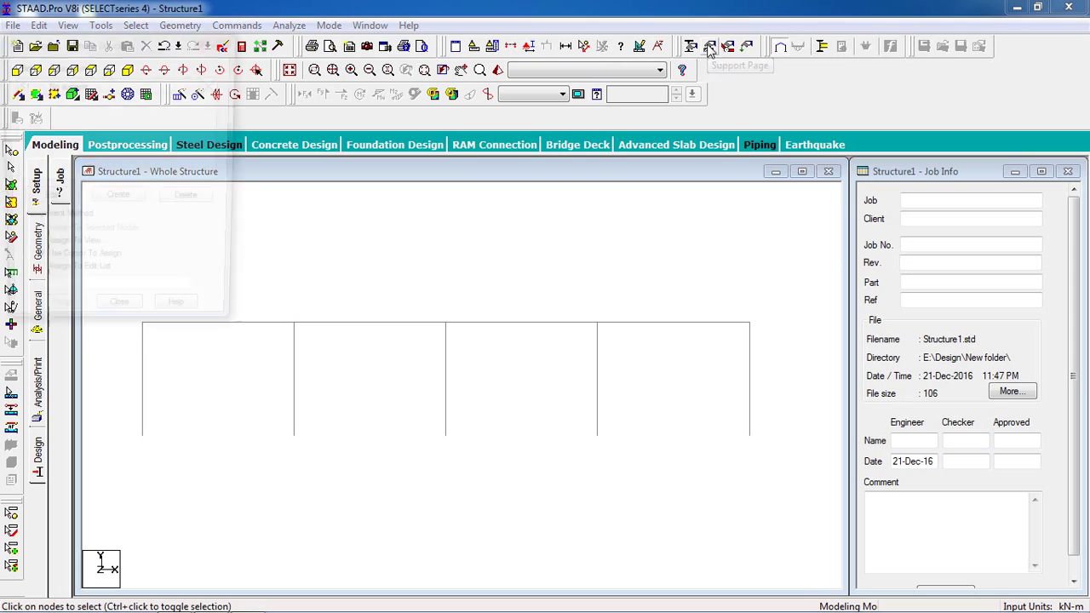
{"action": "left_click_drag", "start_coordinate": [77, 38], "coordinate": [828, 102]}
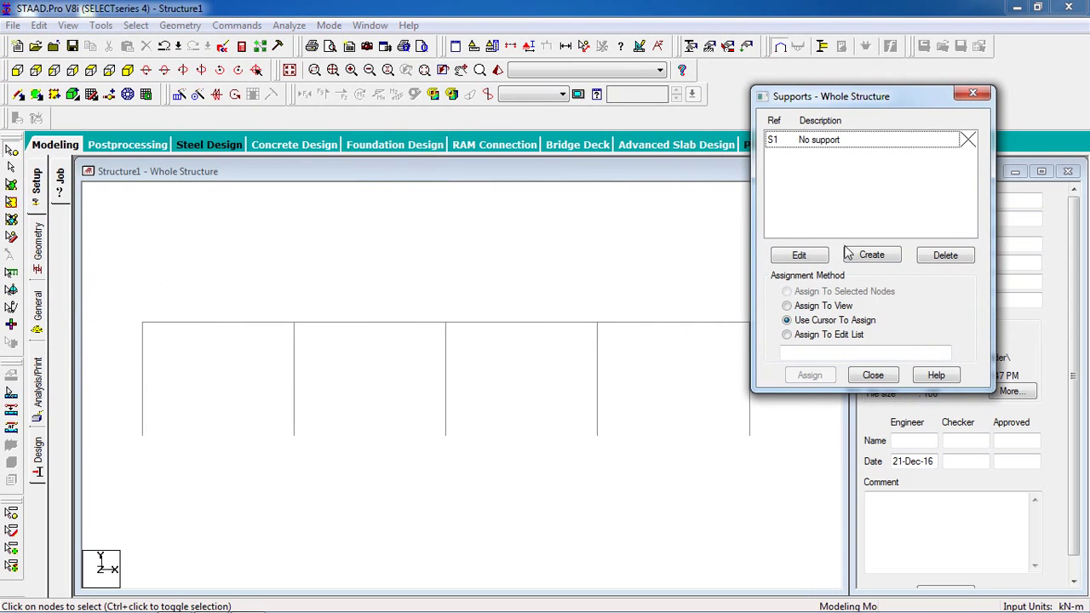
{"action": "left_click", "coordinate": [873, 255]}
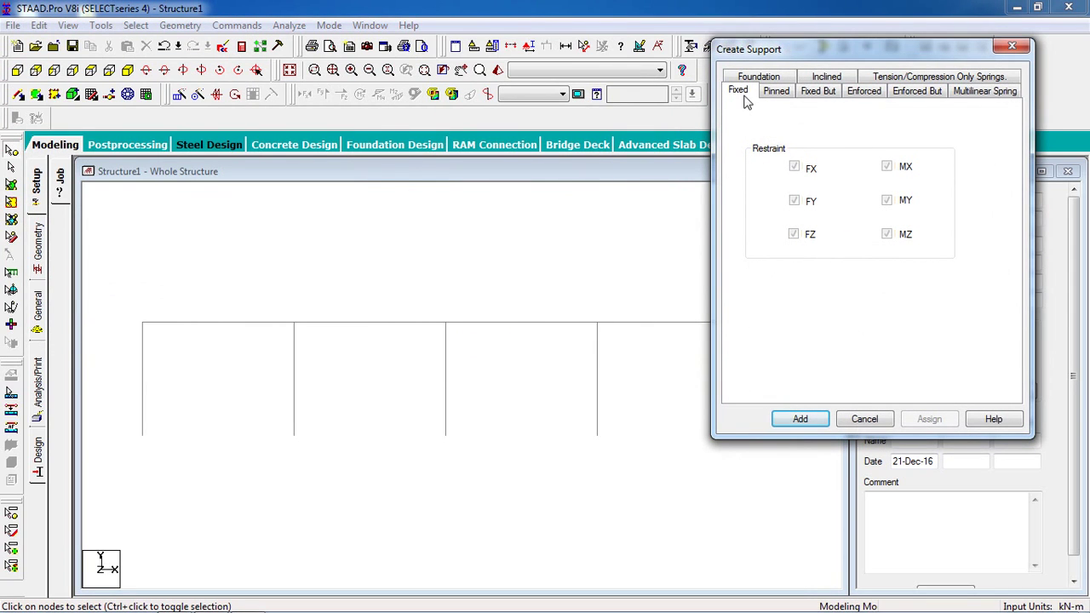
{"action": "left_click", "coordinate": [801, 418]}
{"action": "left_click", "coordinate": [819, 161]}
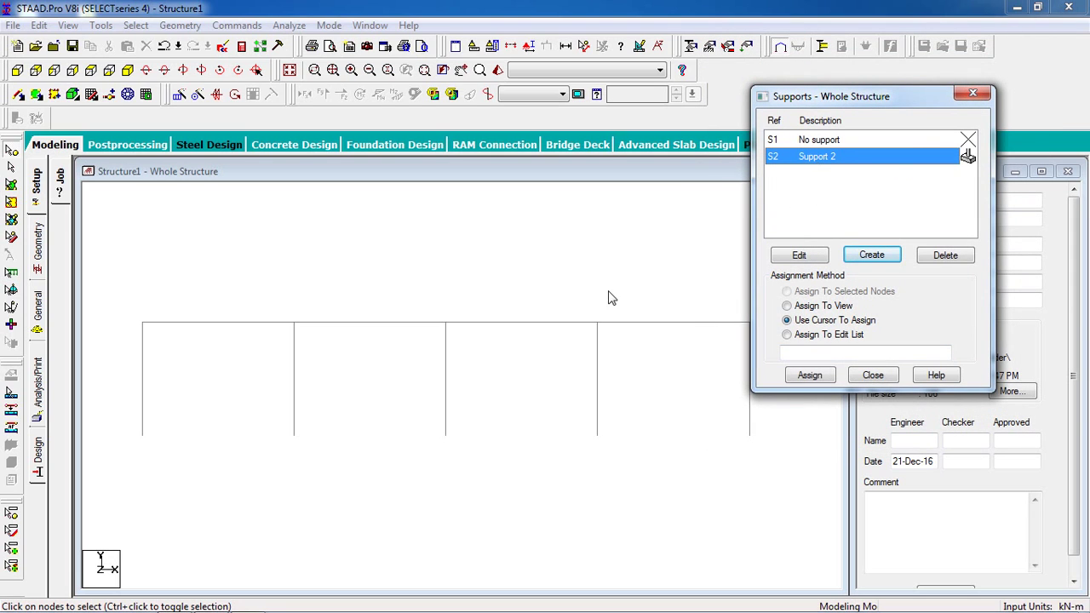
Check the five column base nodes, then close Supports and return to isometric view
{"action": "scroll", "coordinate": [566, 294], "scroll_direction": "down", "scroll_amount": 3}
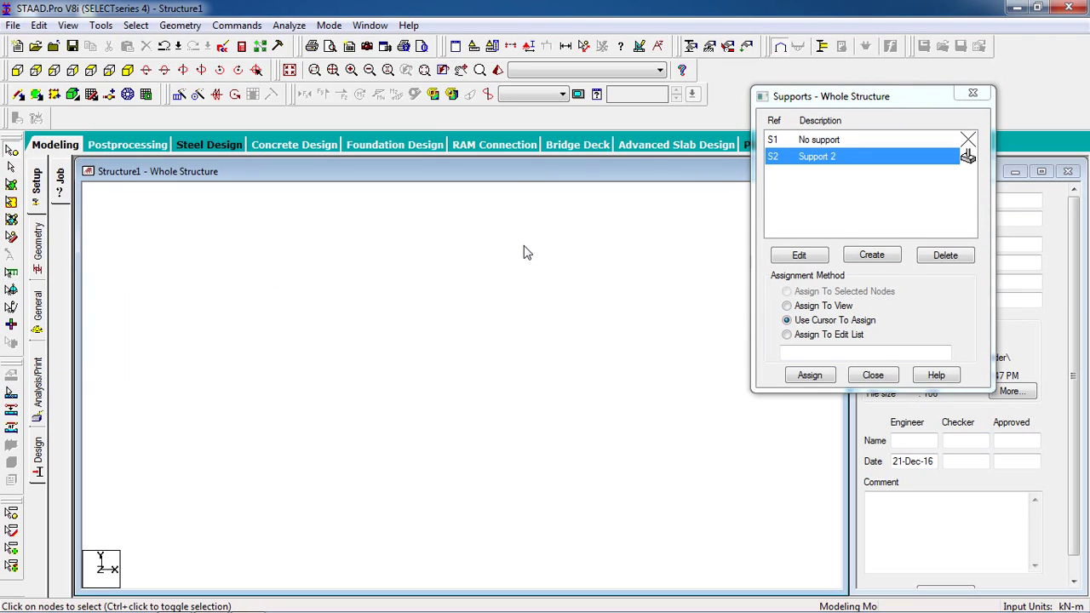
{"action": "middle_click_drag", "start_coordinate": [403, 268], "coordinate": [441, 256]}
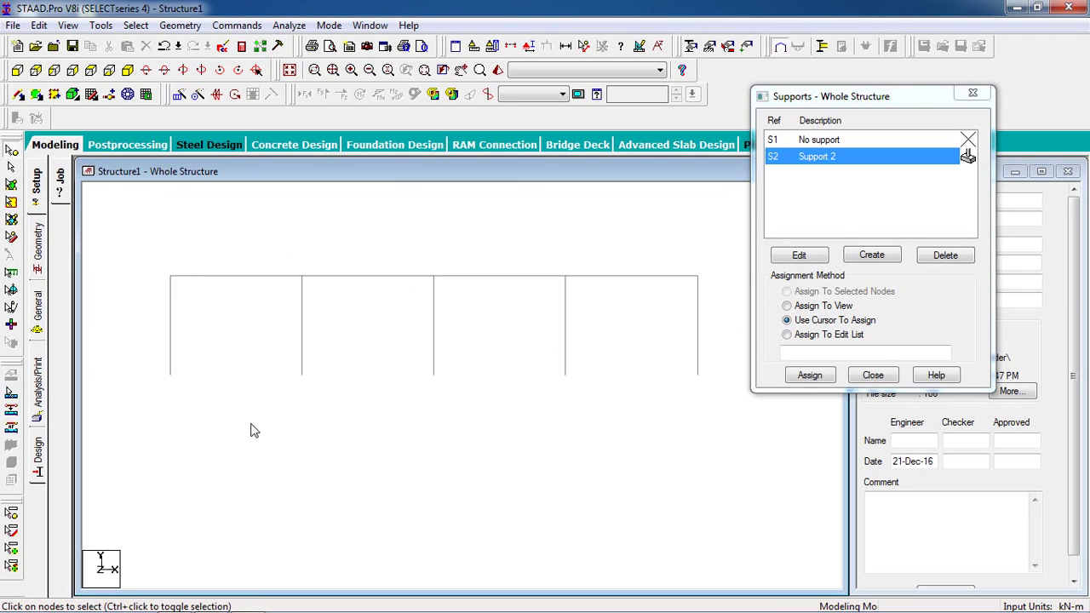
{"action": "left_click_drag", "start_coordinate": [738, 353], "coordinate": [154, 449]}
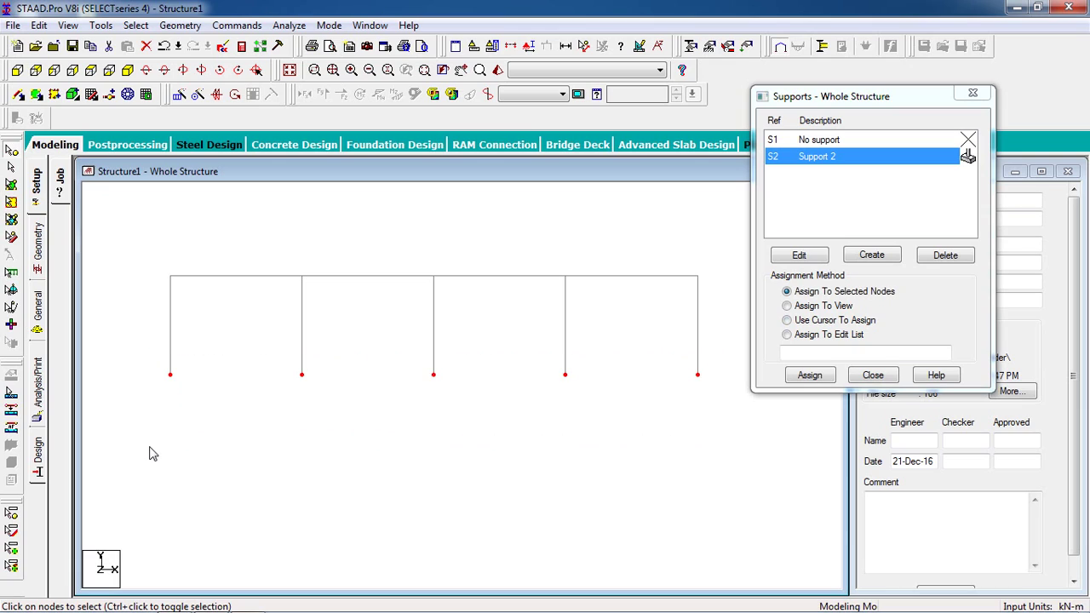
{"action": "left_click", "coordinate": [478, 479]}
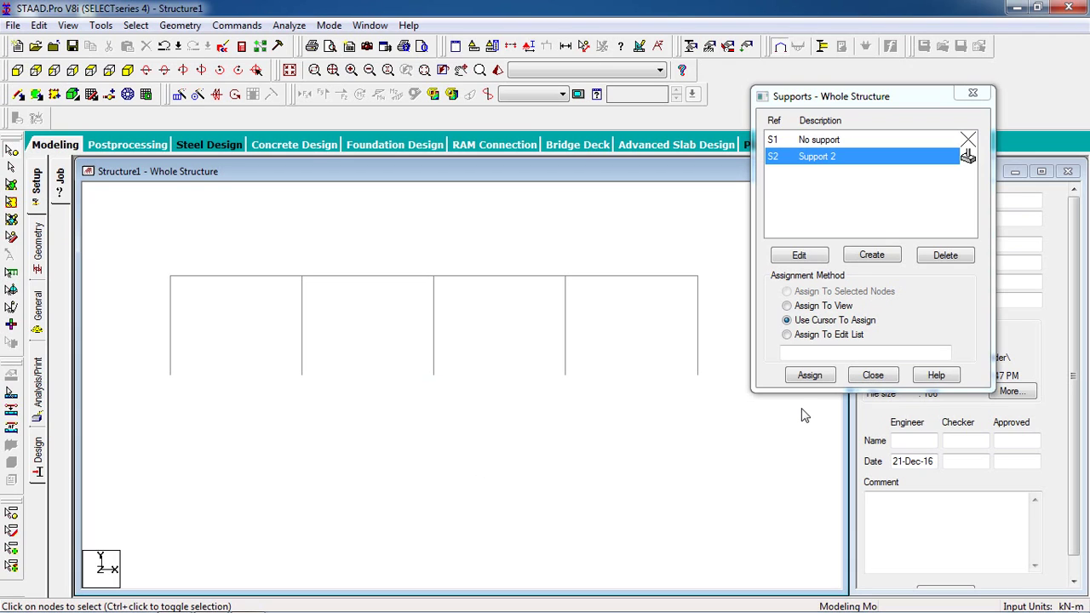
{"action": "left_click", "coordinate": [873, 375]}
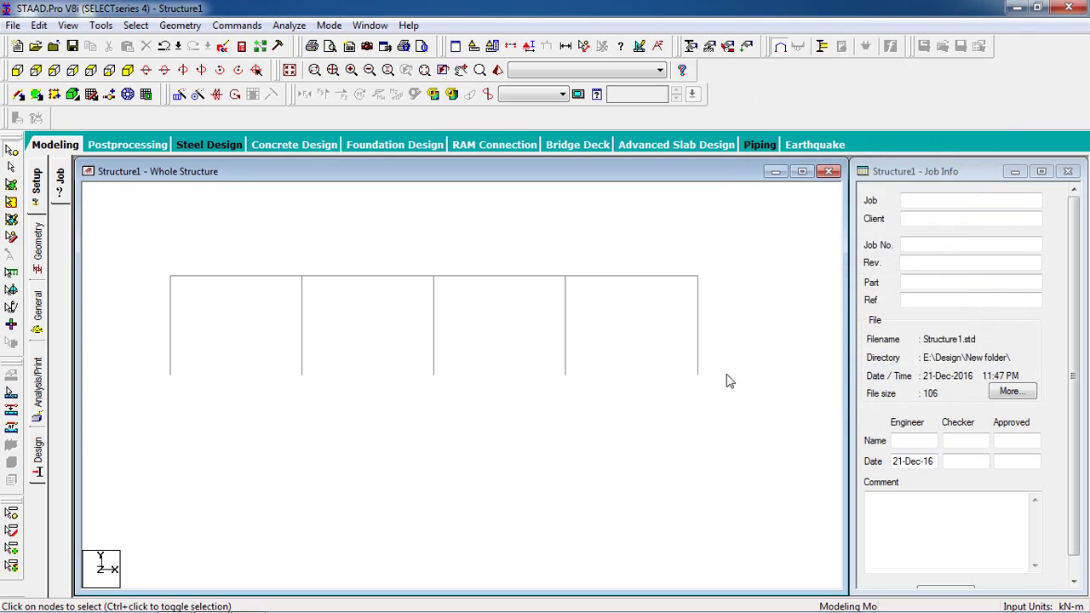
{"action": "left_click", "coordinate": [127, 70]}
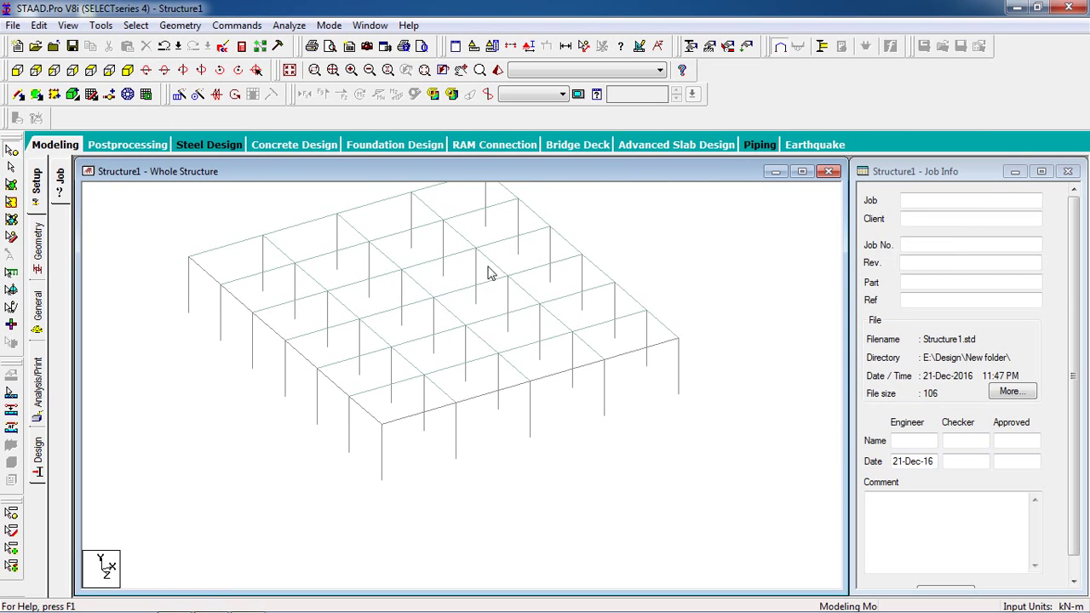
Define a rectangular concrete section with YD 0.5 and ZD 0.5
{"action": "left_click", "coordinate": [690, 51]}
{"action": "key", "text": "alt+space"}
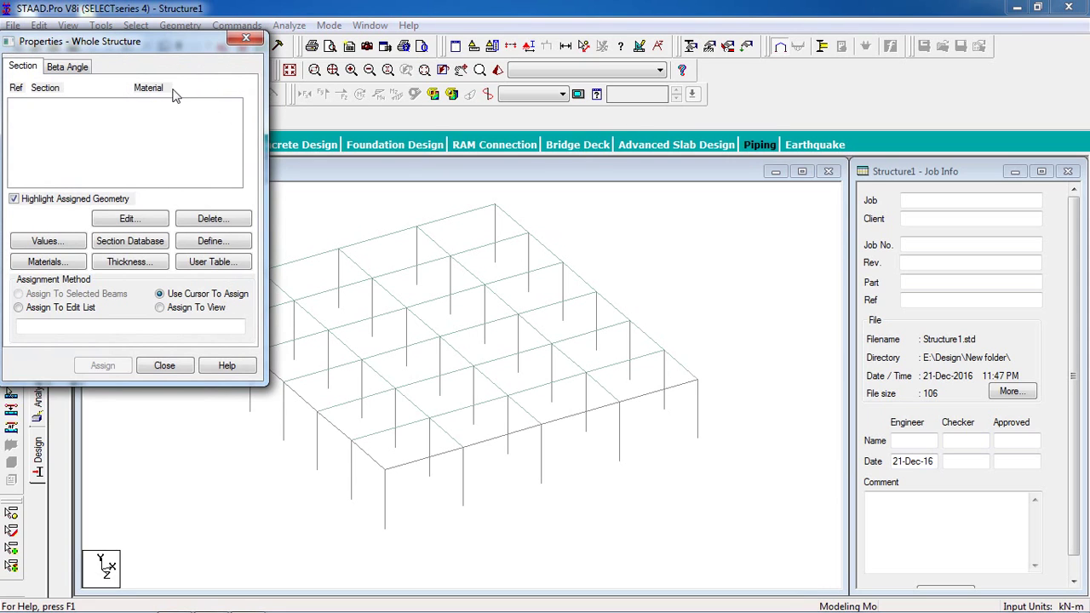
{"action": "left_click_drag", "start_coordinate": [143, 44], "coordinate": [853, 128]}
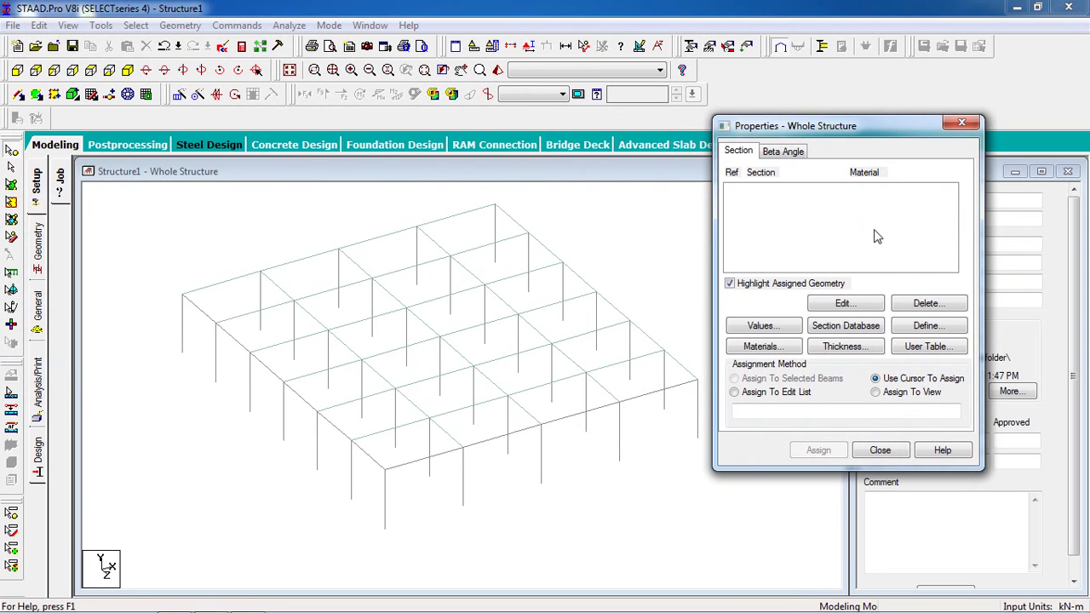
{"action": "left_click", "coordinate": [928, 327]}
{"action": "left_click_drag", "start_coordinate": [494, 155], "coordinate": [607, 141]}
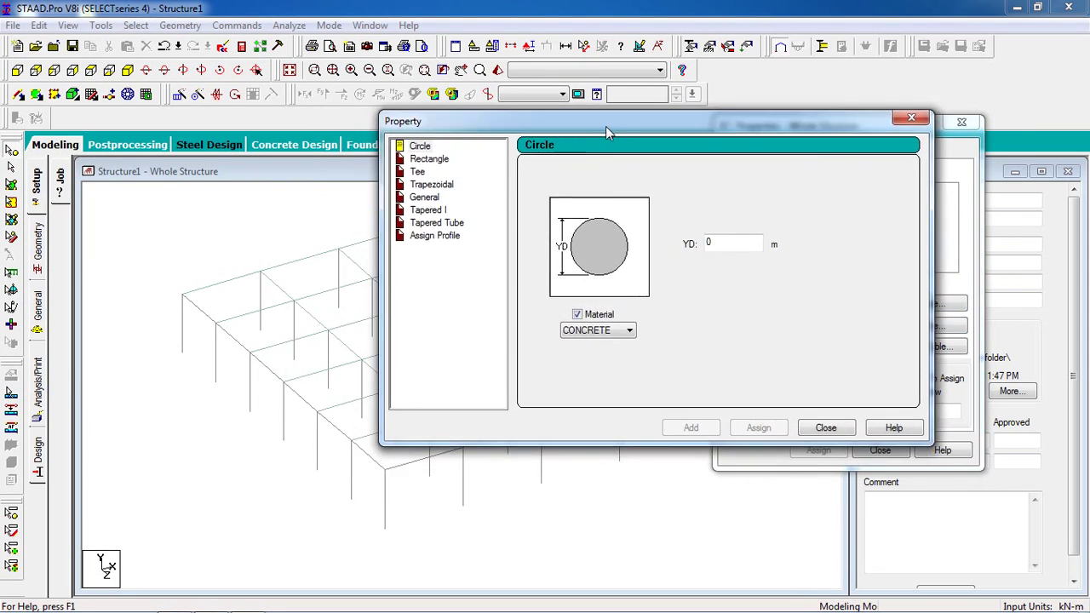
{"action": "left_click", "coordinate": [443, 162]}
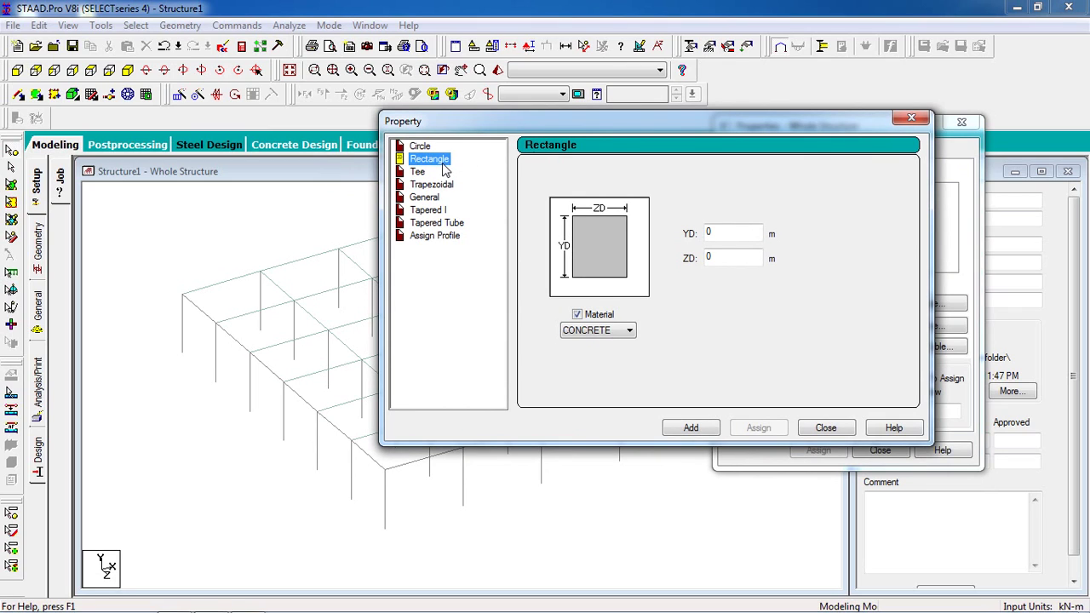
{"action": "double_click", "coordinate": [747, 235]}
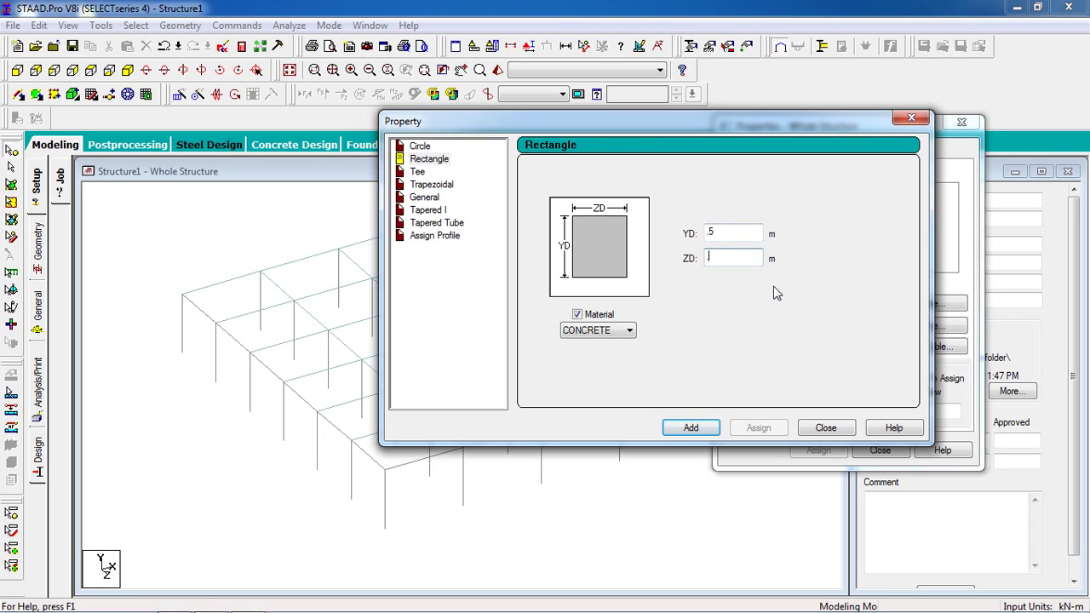
{"action": "left_click", "coordinate": [691, 427]}
Add a second rectangular section with YD 0.35 and ZD 0.35, then select Rect 0.50x0.50
{"action": "double_click", "coordinate": [721, 235]}
{"action": "type", "text": ".35"}
{"action": "key", "text": "Tab"}
{"action": "type", "text": ".35"}
{"action": "left_click", "coordinate": [692, 427]}
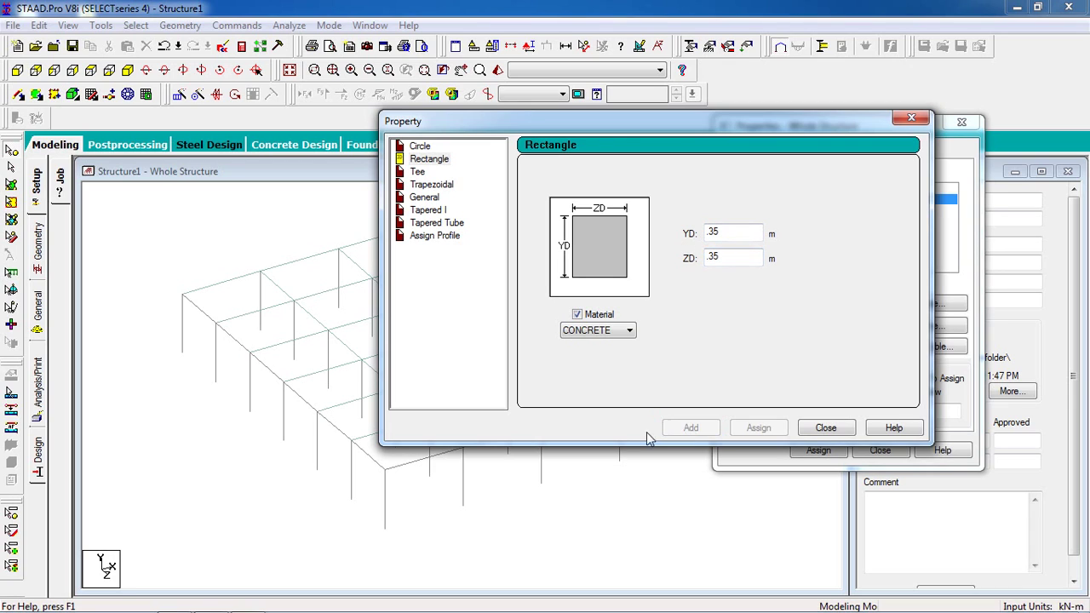
{"action": "left_click", "coordinate": [800, 431]}
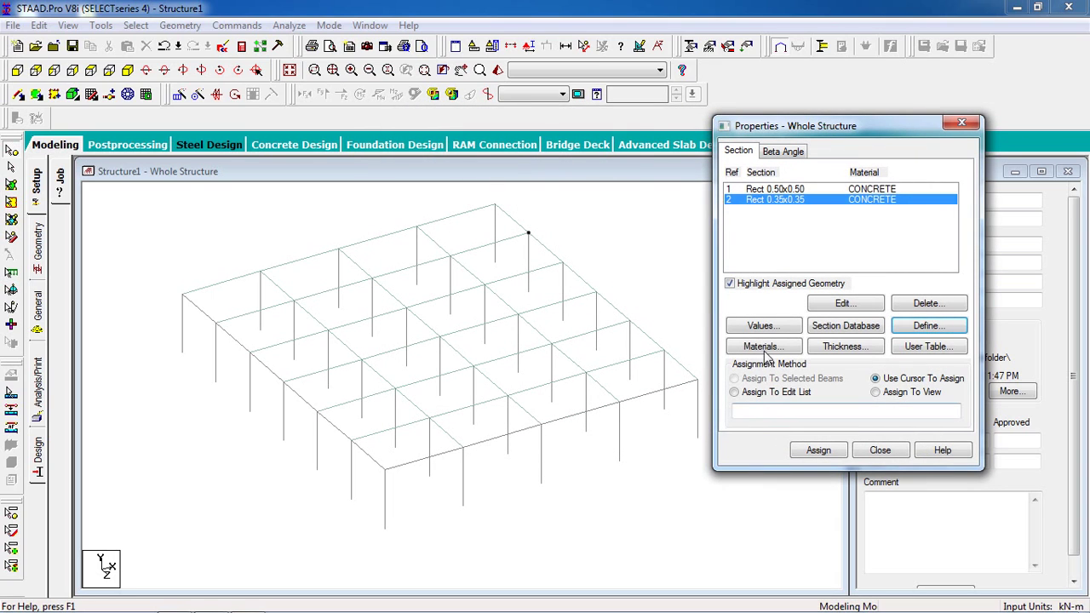
{"action": "left_click", "coordinate": [780, 191]}
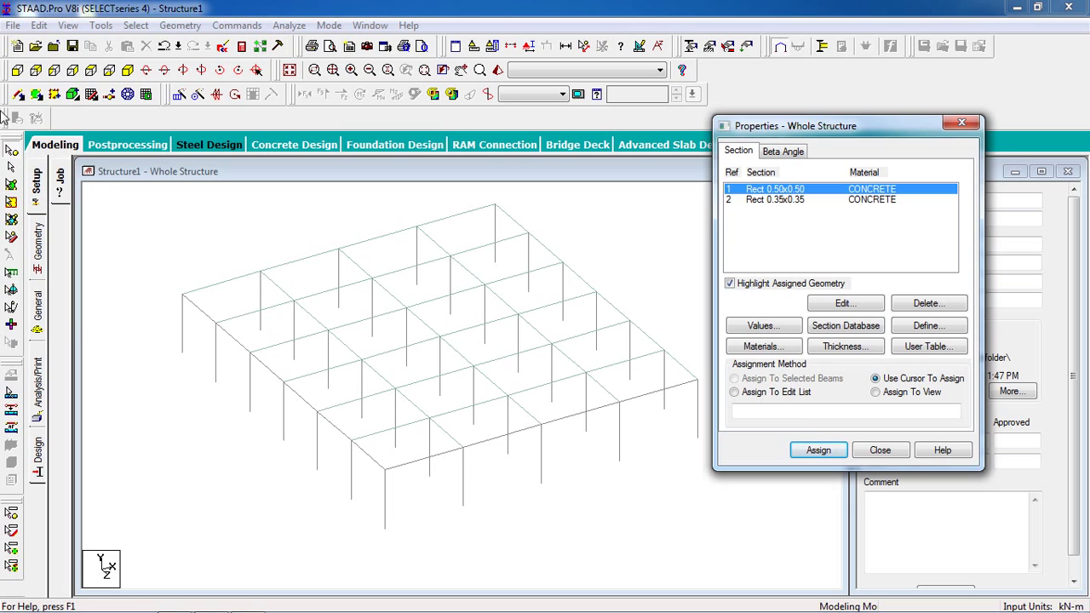
Assign Rect 0.50x0.50 to all columns, selected as beams parallel to Y
{"action": "left_click", "coordinate": [138, 26]}
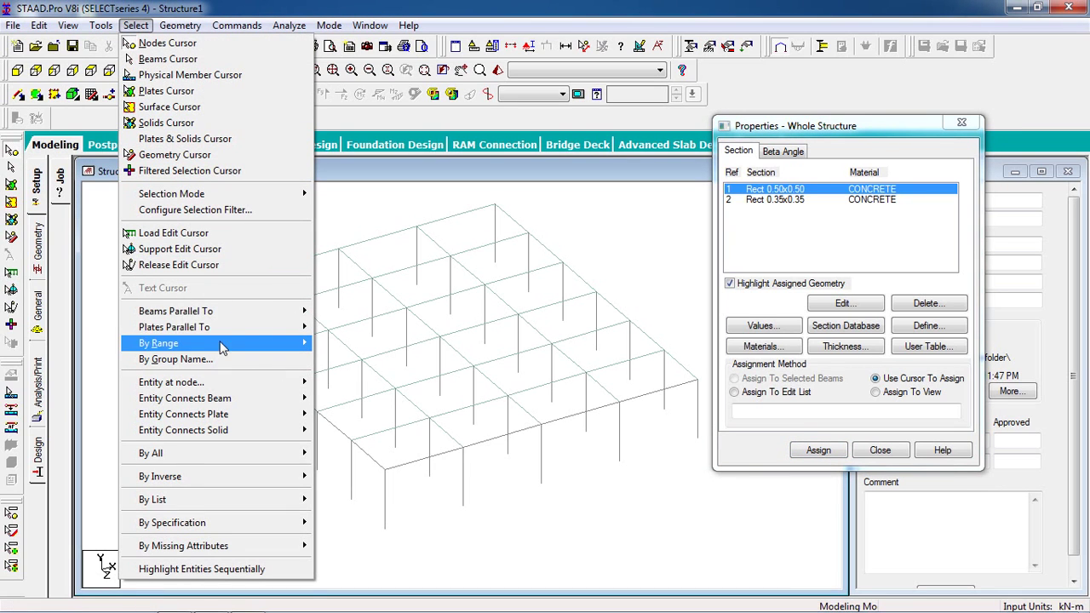
{"action": "mouse_move", "coordinate": [260, 311]}
{"action": "left_click", "coordinate": [344, 329]}
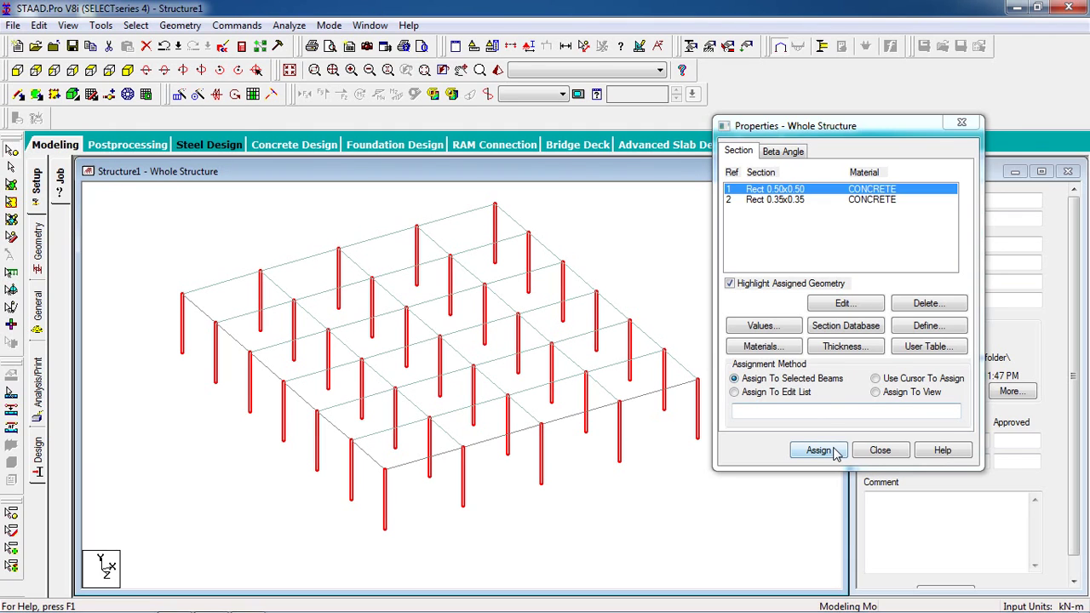
{"action": "left_click", "coordinate": [819, 450]}
{"action": "left_click", "coordinate": [906, 336]}
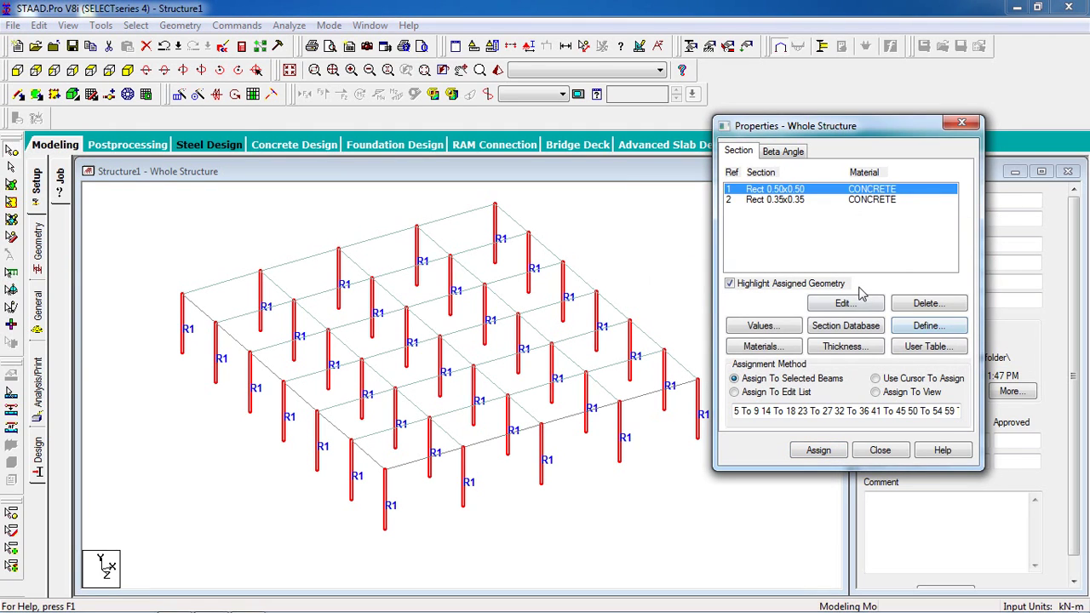
Assign Rect 0.35x0.35 to all beams parallel to X and Z
{"action": "left_click", "coordinate": [843, 200]}
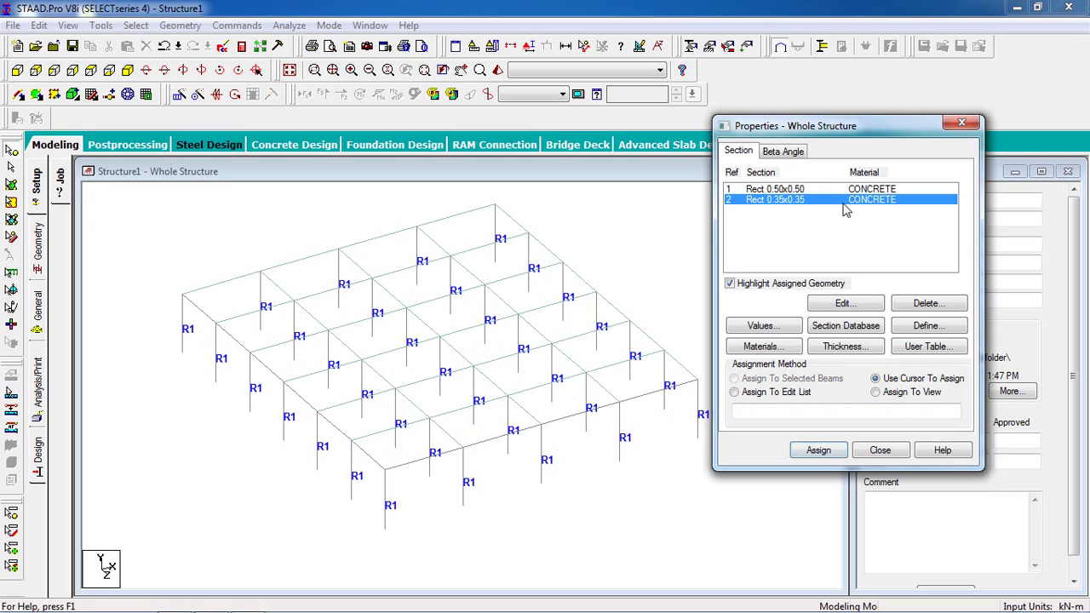
{"action": "middle_click_drag", "start_coordinate": [620, 244], "coordinate": [566, 275]}
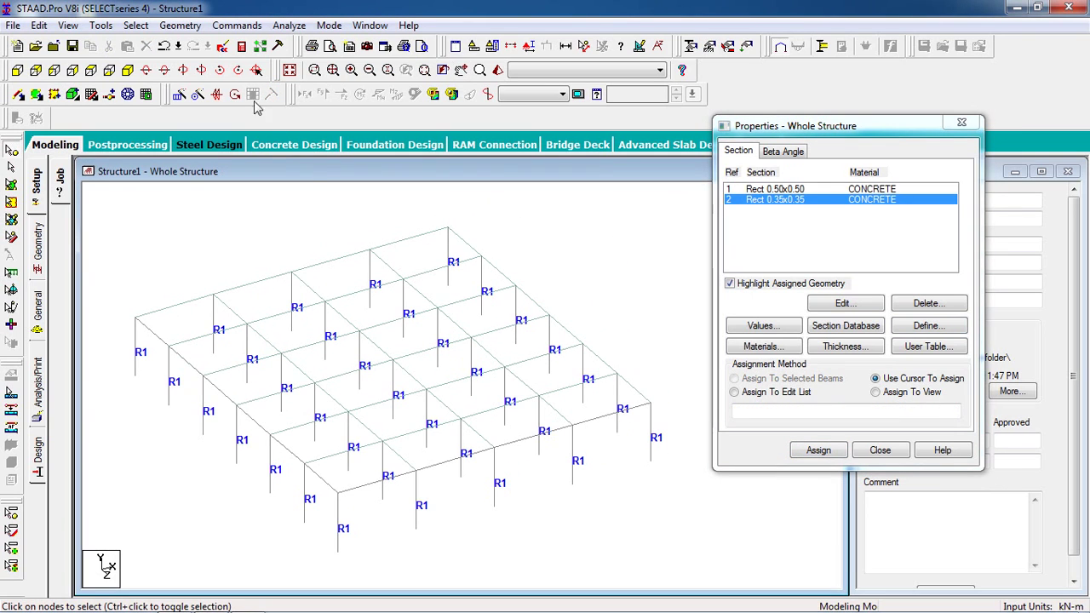
{"action": "left_click", "coordinate": [137, 25]}
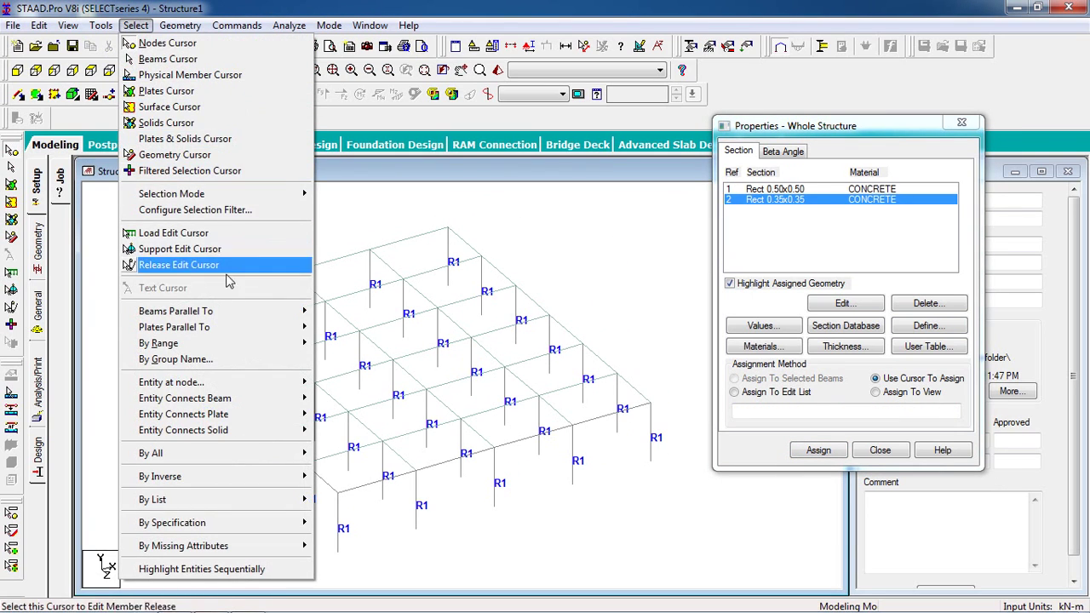
{"action": "mouse_move", "coordinate": [255, 310]}
{"action": "left_click", "coordinate": [356, 312]}
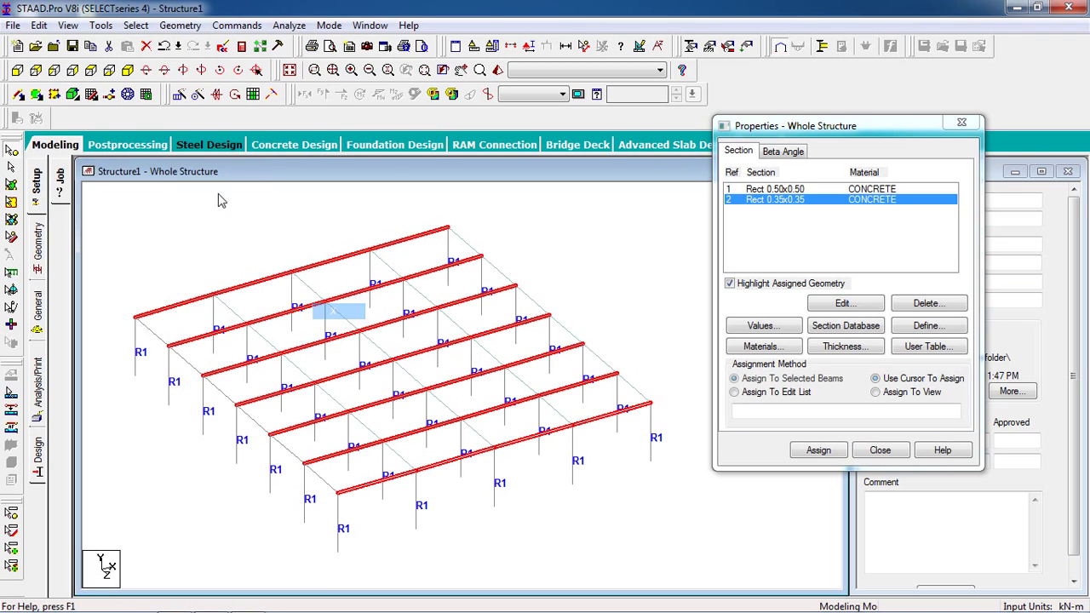
{"action": "left_click", "coordinate": [138, 27]}
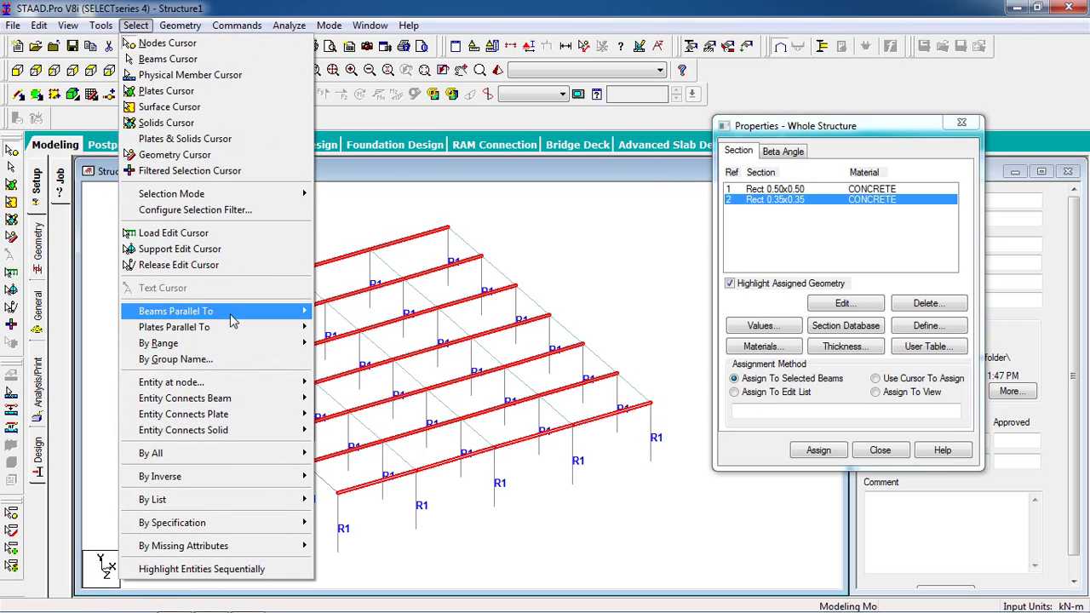
{"action": "mouse_move", "coordinate": [256, 311]}
{"action": "left_click", "coordinate": [333, 342]}
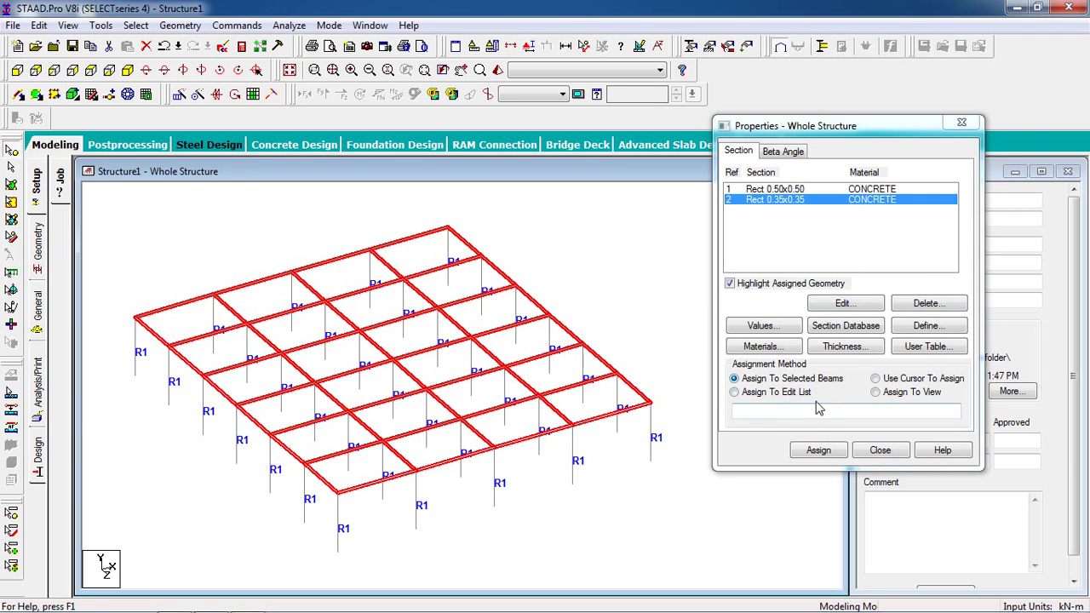
{"action": "left_click", "coordinate": [818, 450]}
{"action": "left_click", "coordinate": [917, 336]}
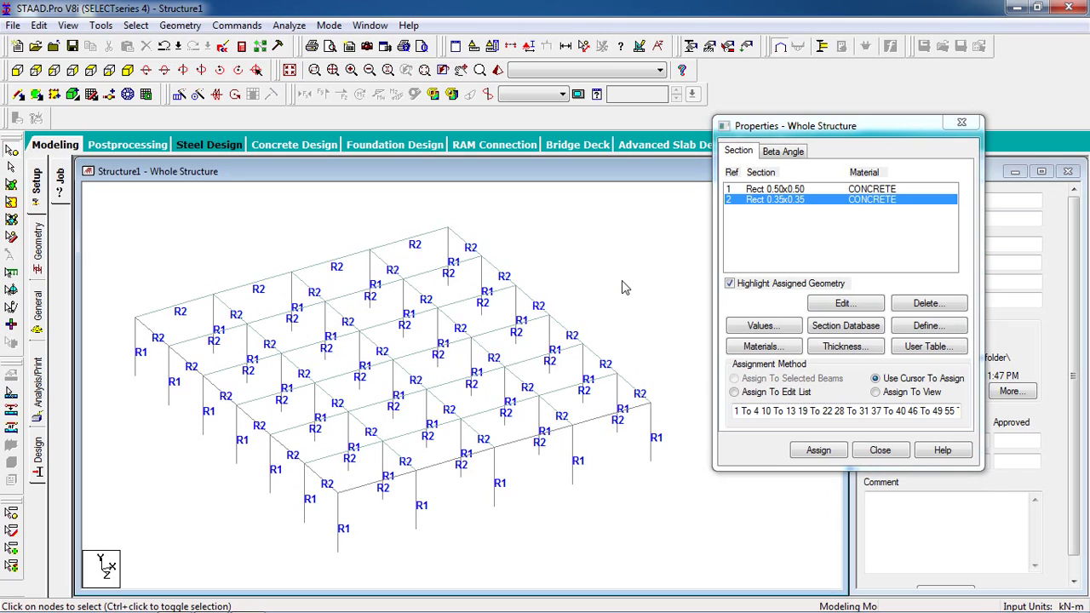
{"action": "left_click", "coordinate": [843, 347]}
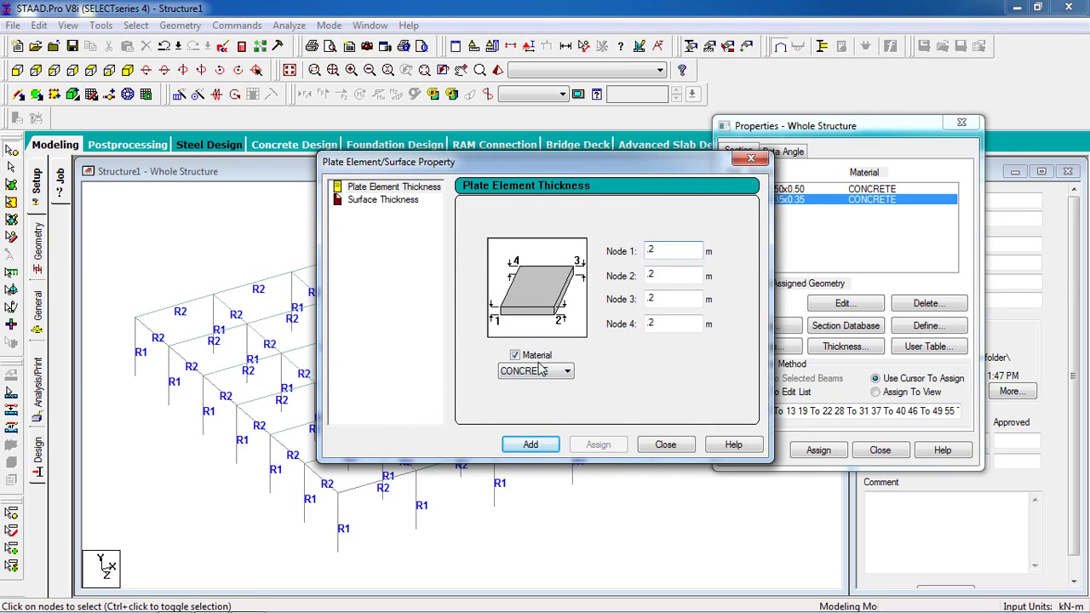
Add a 0.2 m concrete plate thickness and assign it to all plates
{"action": "left_click", "coordinate": [530, 443]}
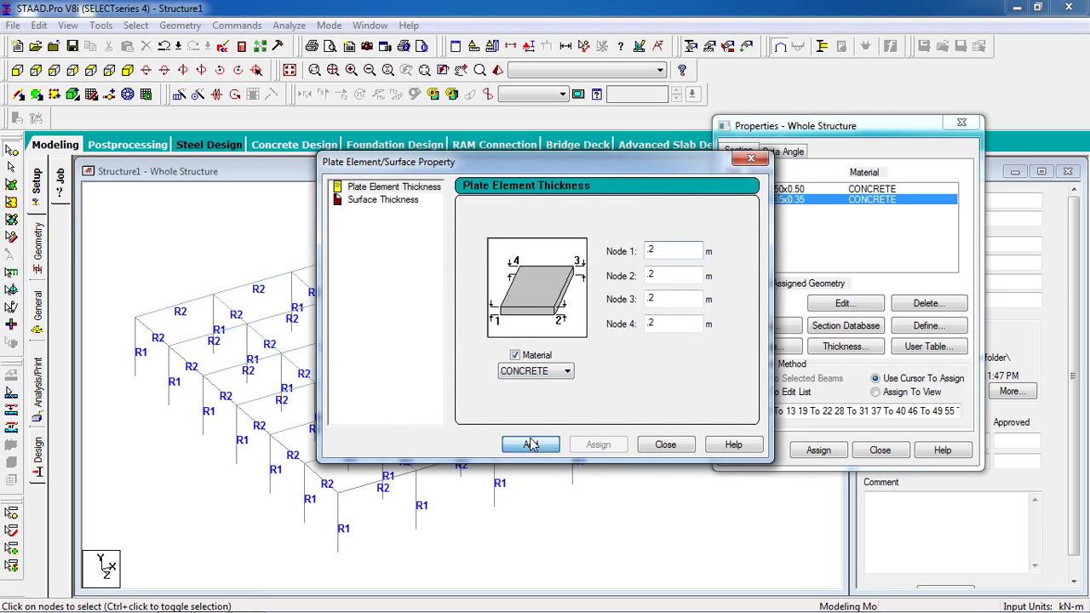
{"action": "left_click", "coordinate": [664, 445]}
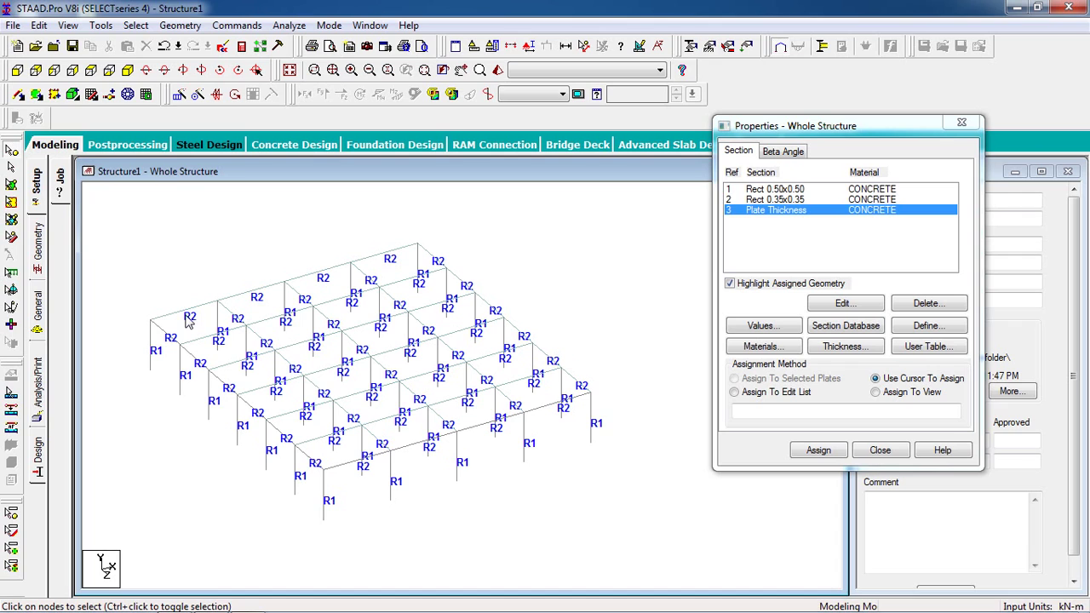
{"action": "left_click", "coordinate": [11, 186]}
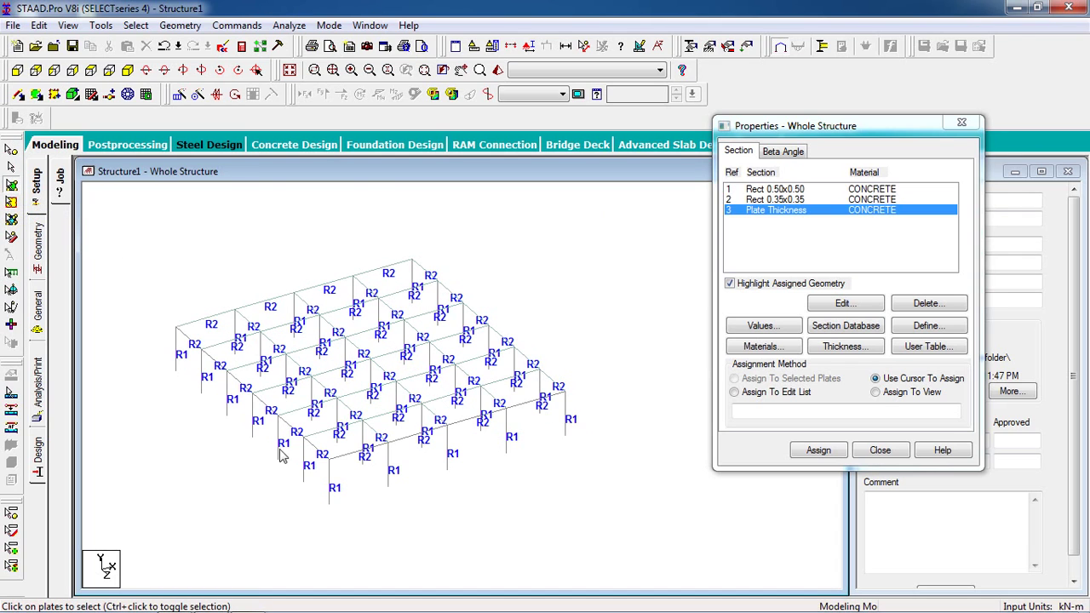
{"action": "key", "text": "ctrl+a"}
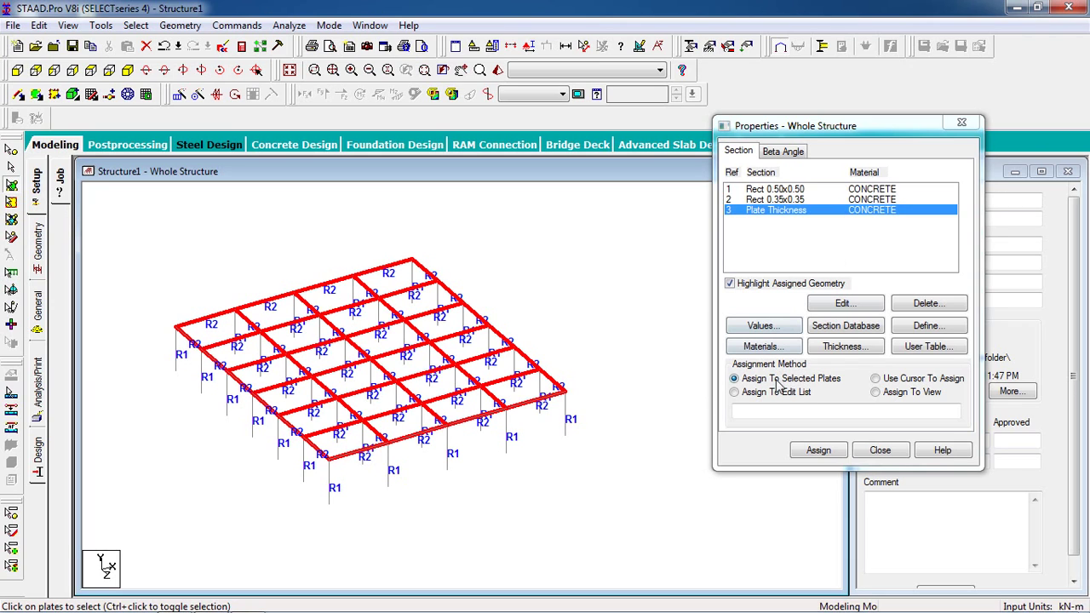
{"action": "left_click", "coordinate": [830, 450]}
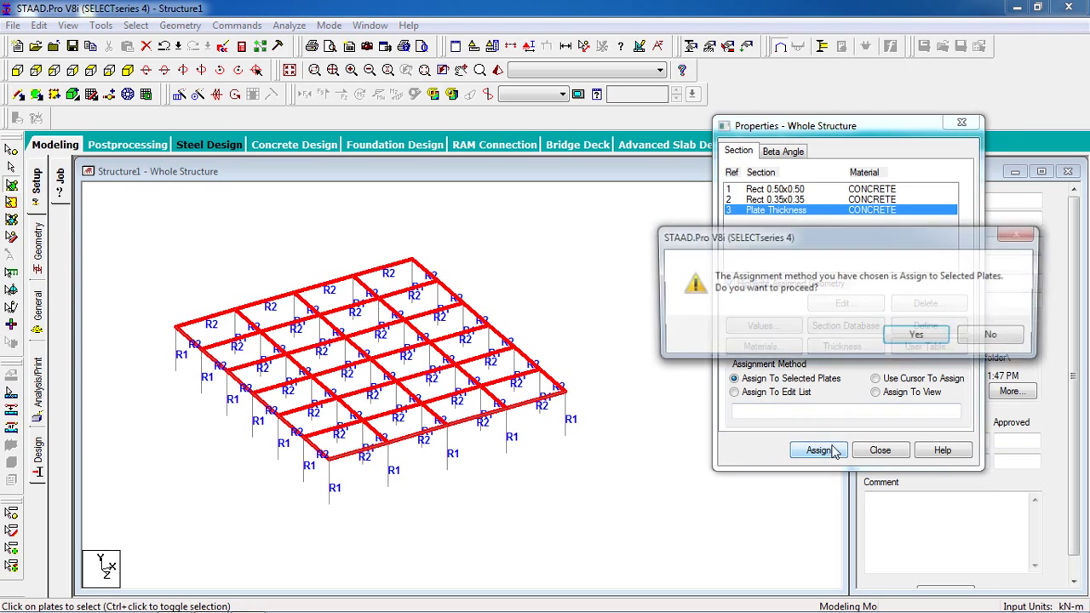
{"action": "left_click", "coordinate": [909, 333]}
{"action": "left_click", "coordinate": [618, 332]}
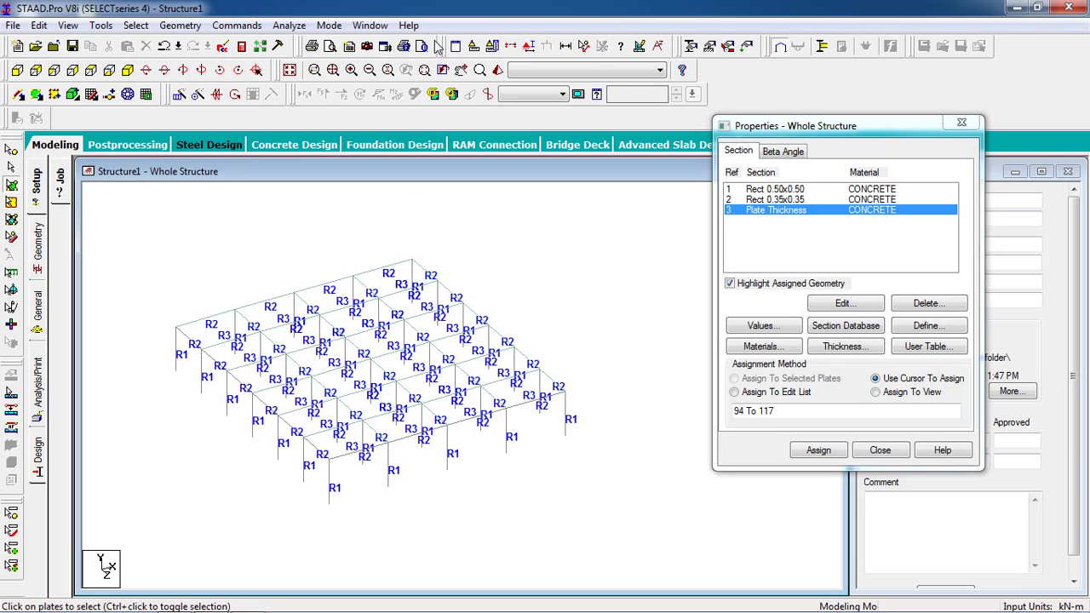
Window-select all beams and columns of the front frame in front elevation
{"action": "middle_click_drag", "start_coordinate": [441, 207], "coordinate": [440, 235]}
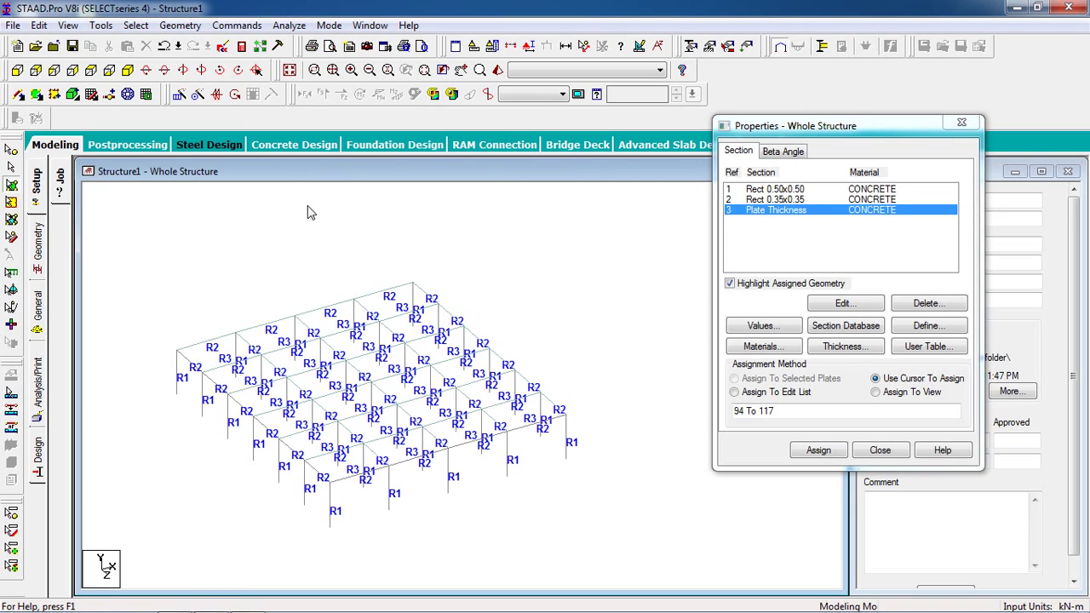
{"action": "left_click", "coordinate": [12, 239]}
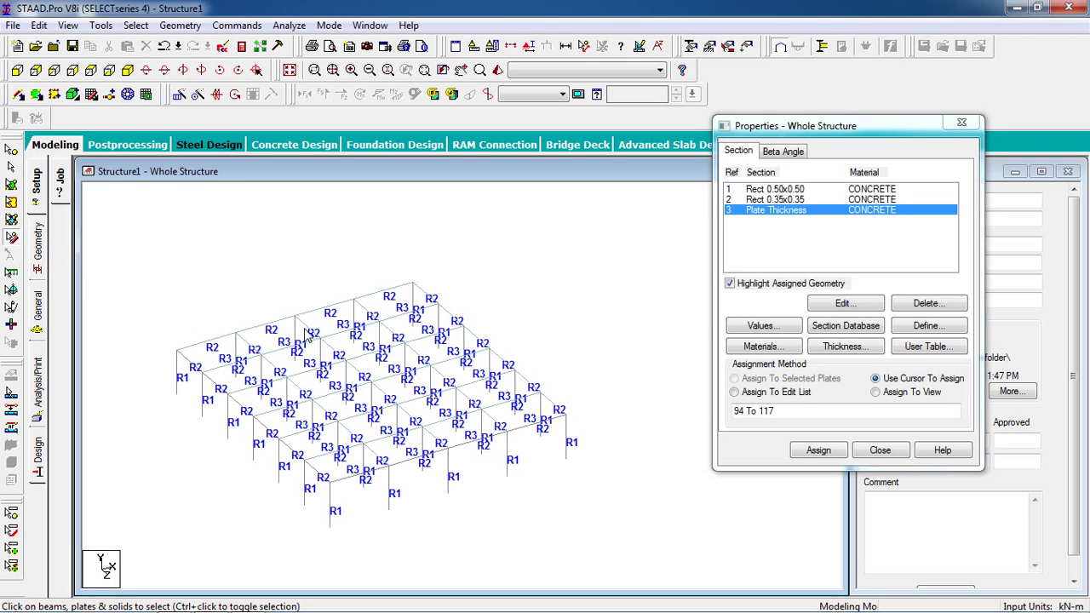
{"action": "left_click", "coordinate": [17, 71]}
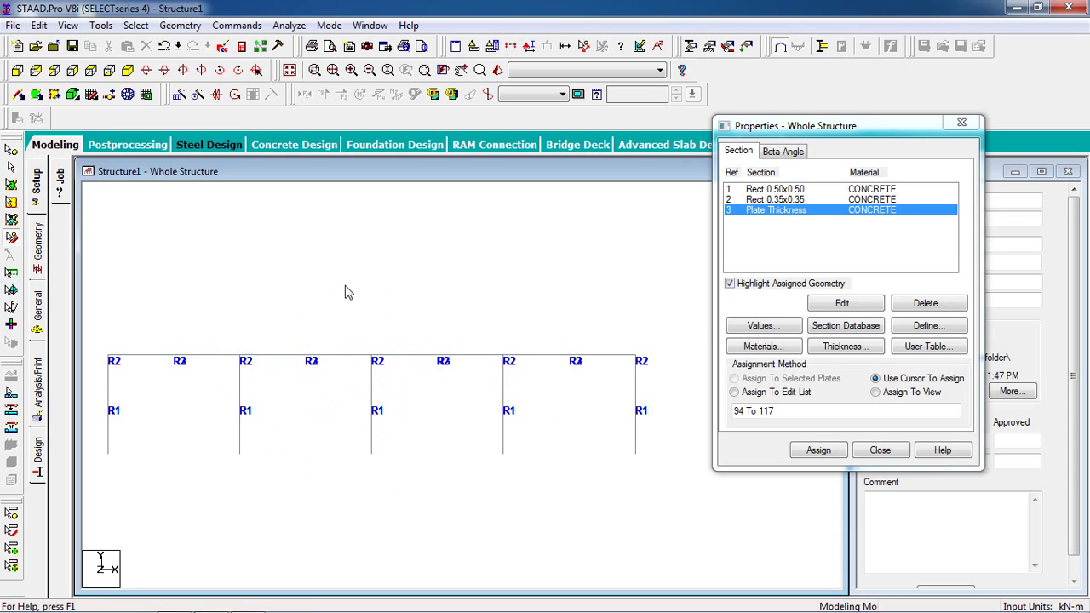
{"action": "left_click_drag", "start_coordinate": [652, 295], "coordinate": [132, 426]}
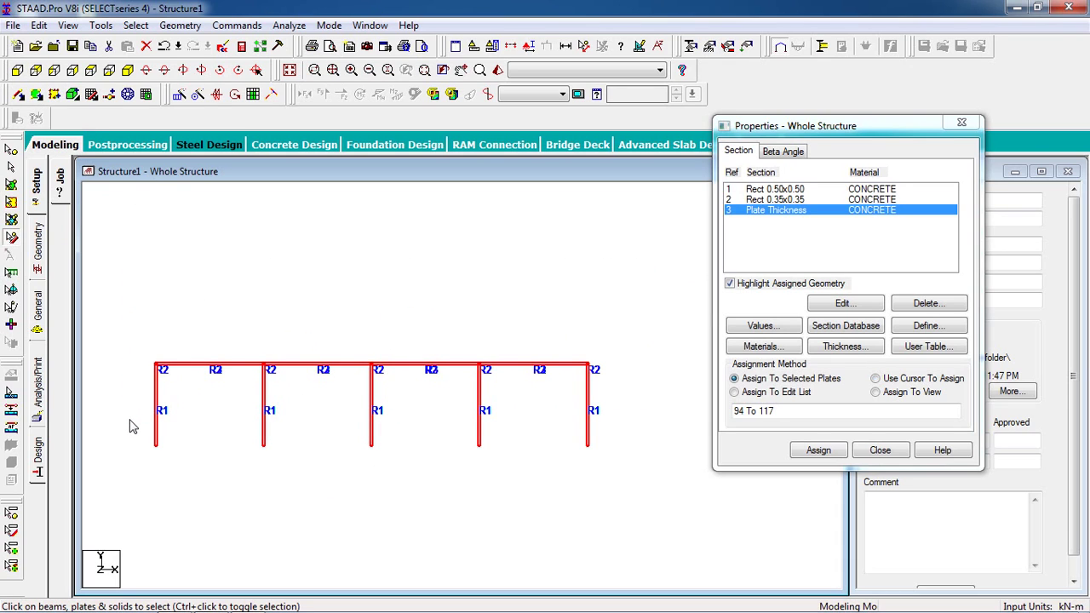
Translationally repeat the frame 7 times along Y at 3 m spacing
{"action": "left_click", "coordinate": [180, 96]}
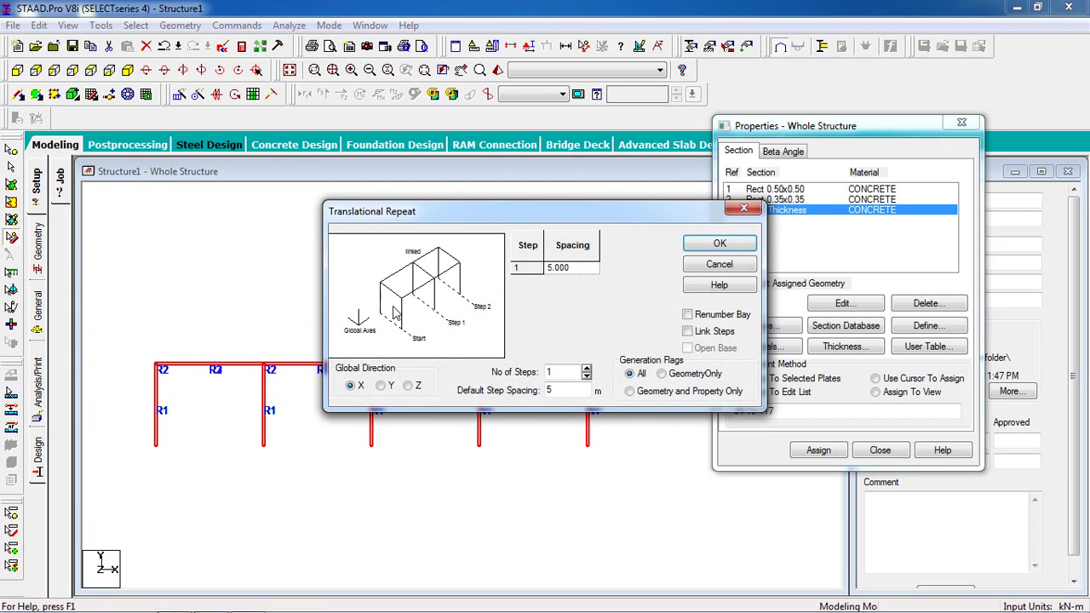
{"action": "double_click", "coordinate": [551, 376]}
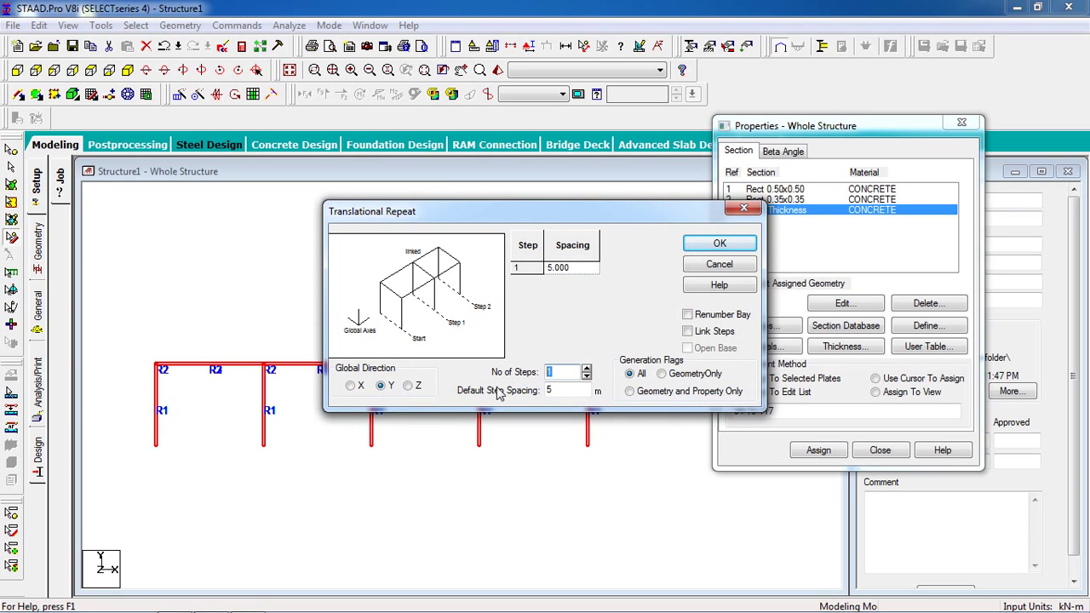
{"action": "type", "text": "7"}
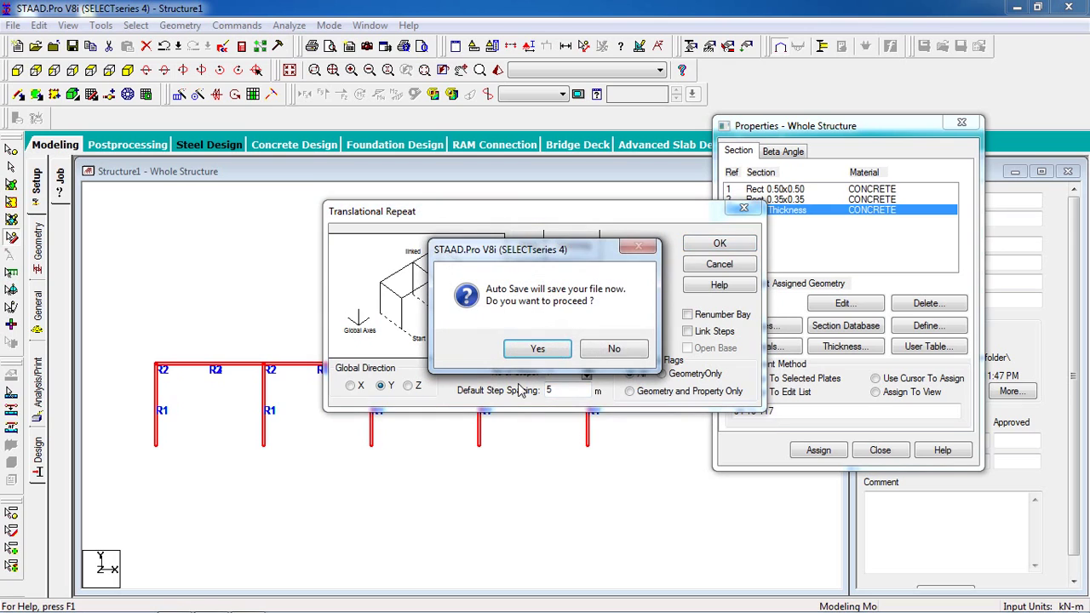
{"action": "left_click", "coordinate": [538, 350]}
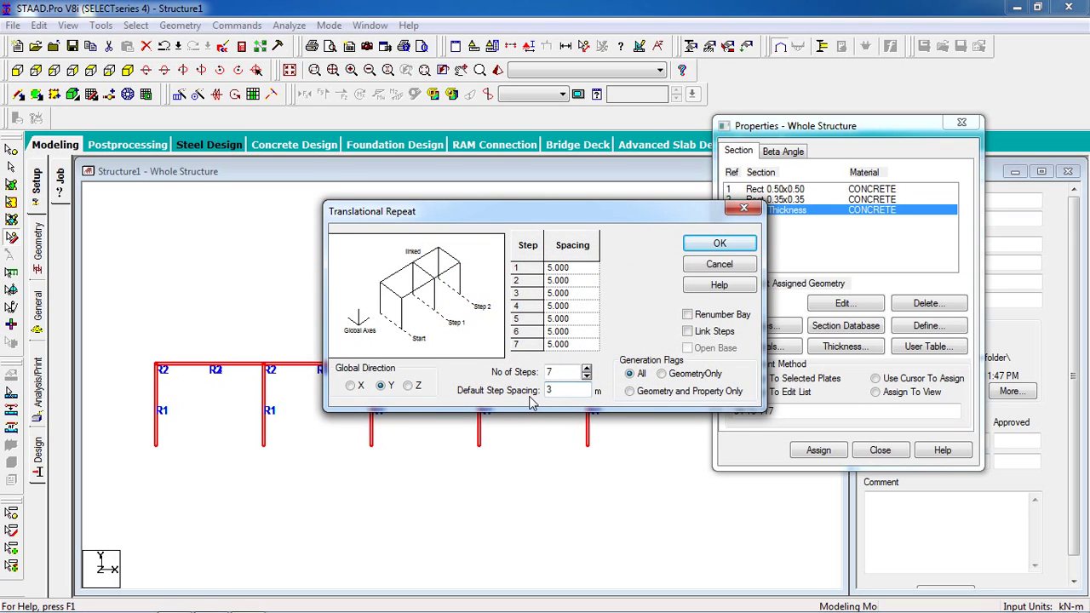
{"action": "left_click", "coordinate": [737, 246]}
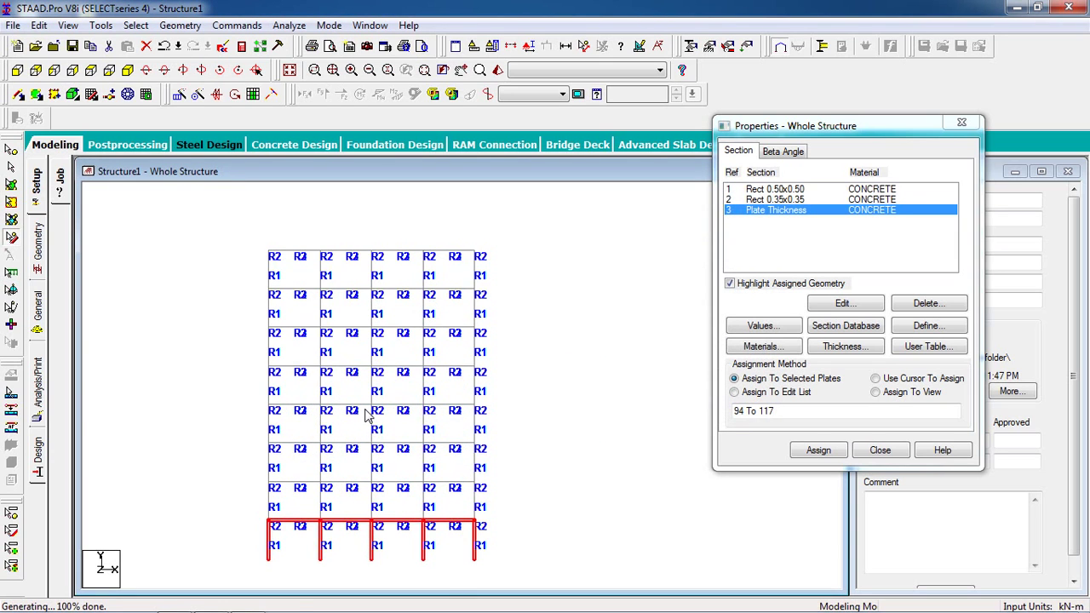
{"action": "scroll", "coordinate": [511, 407], "scroll_direction": "up", "scroll_amount": 2}
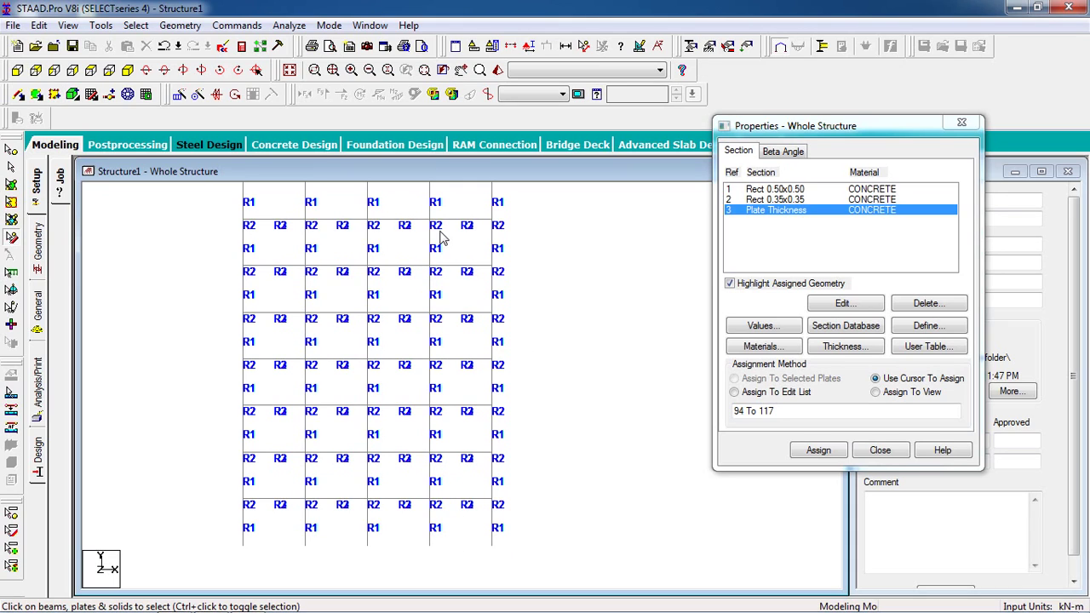
{"action": "left_click", "coordinate": [497, 71]}
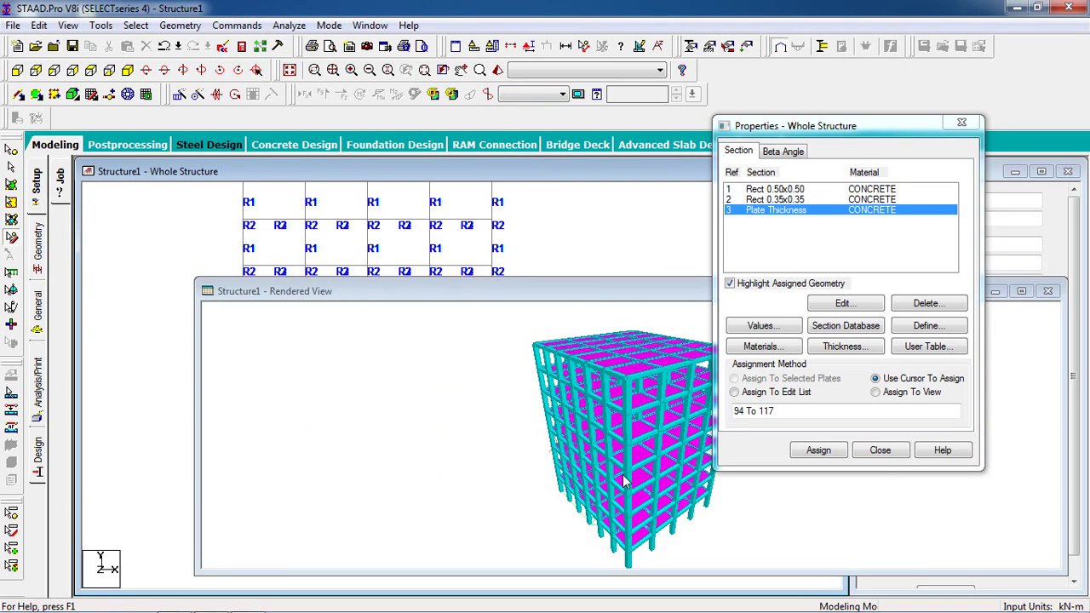
{"action": "left_click_drag", "start_coordinate": [610, 376], "coordinate": [428, 251]}
{"action": "left_click_drag", "start_coordinate": [452, 341], "coordinate": [502, 394]}
{"action": "left_click_drag", "start_coordinate": [643, 256], "coordinate": [453, 260]}
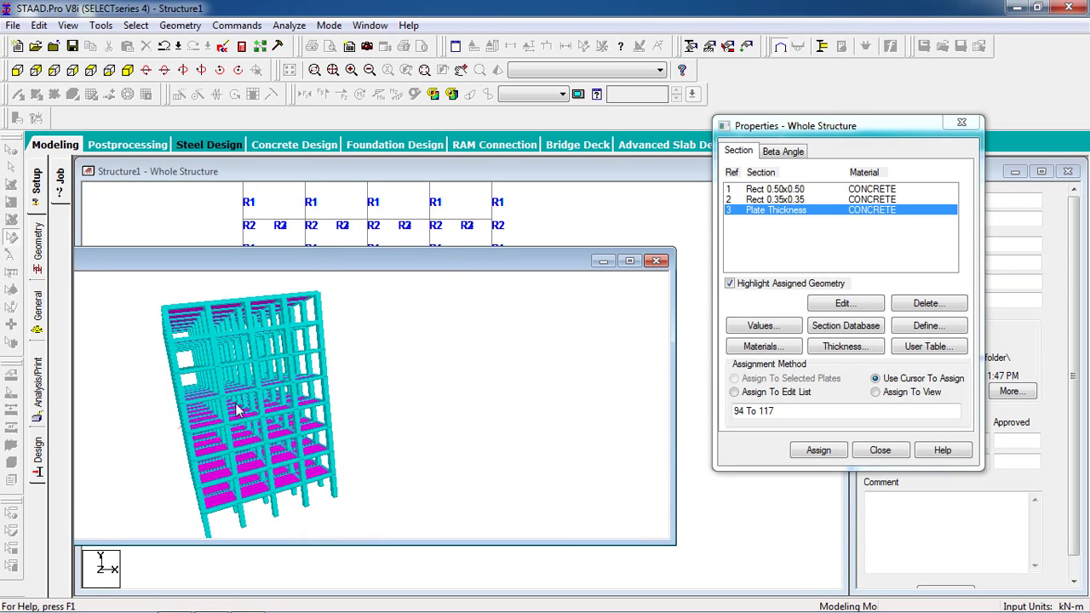
{"action": "left_click_drag", "start_coordinate": [290, 400], "coordinate": [346, 402]}
{"action": "left_click_drag", "start_coordinate": [220, 406], "coordinate": [369, 428]}
{"action": "left_click", "coordinate": [657, 260]}
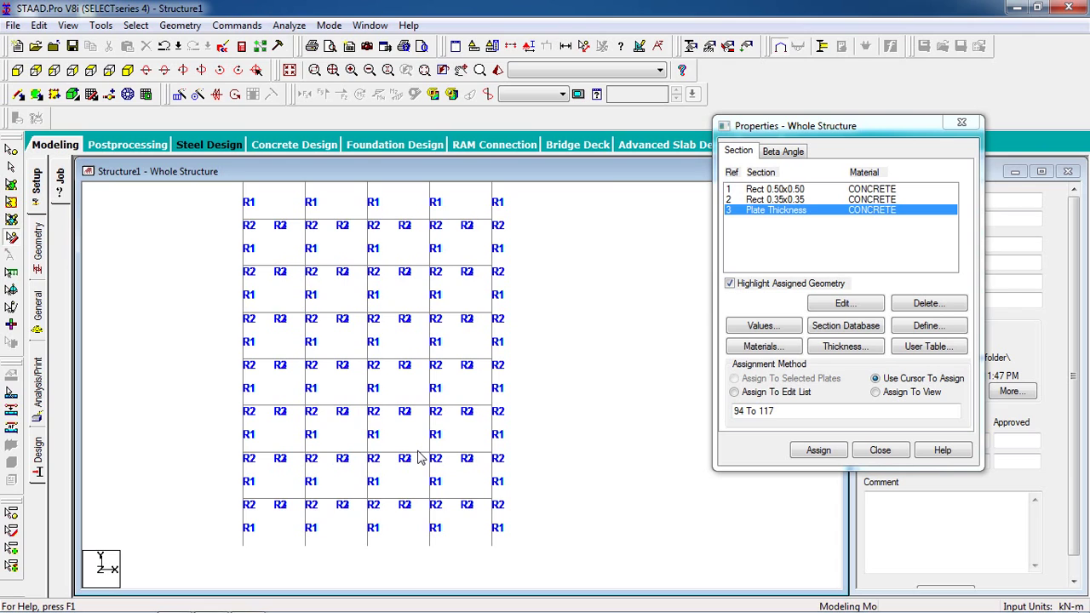
Assign fixed Support 2 to the five column base nodes
{"action": "left_click", "coordinate": [709, 46]}
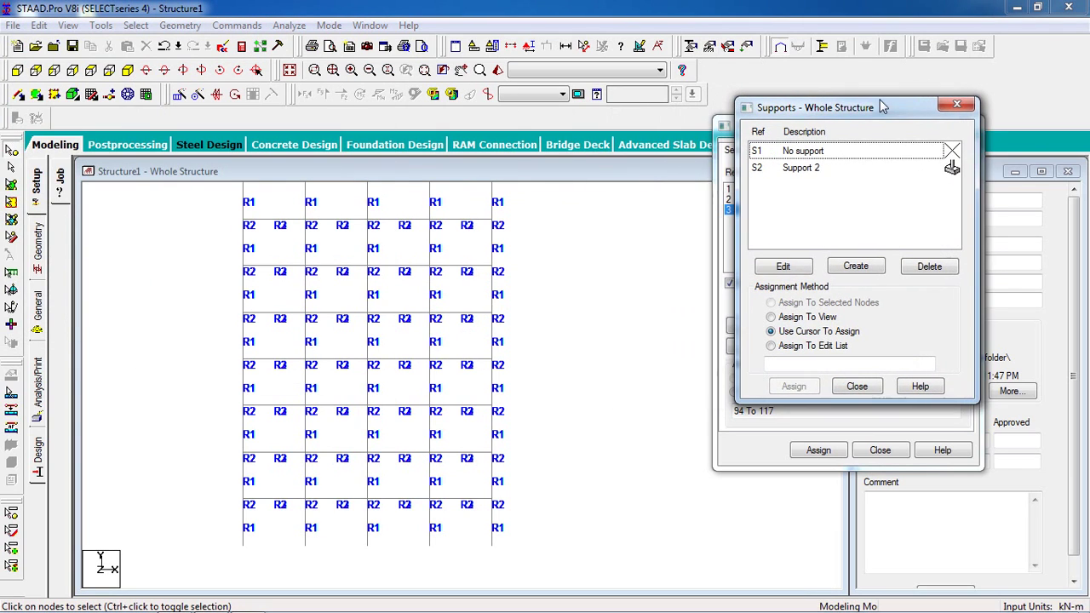
{"action": "left_click", "coordinate": [852, 168]}
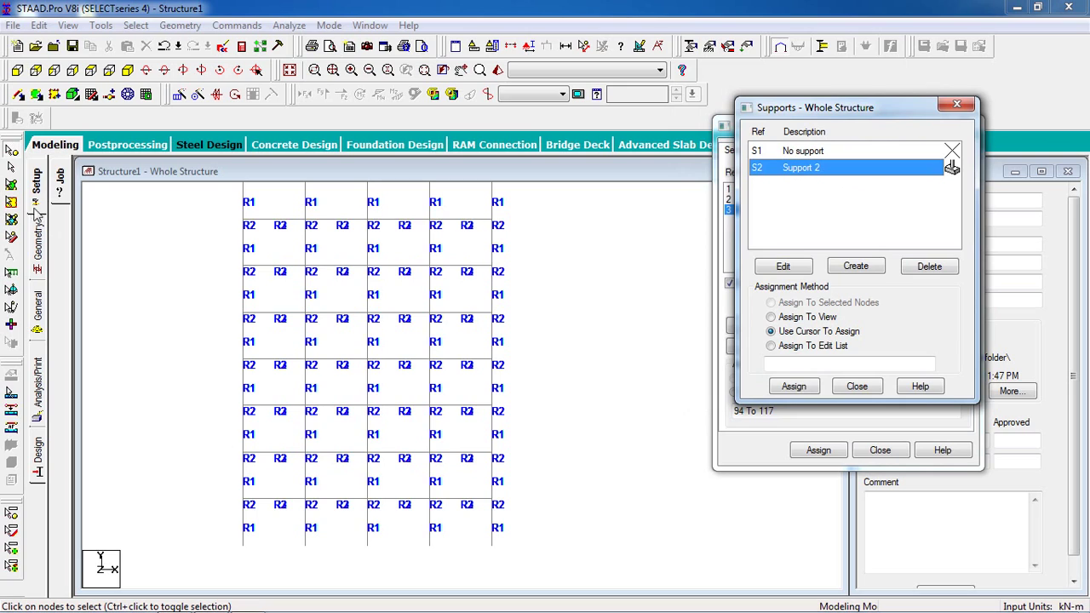
{"action": "left_click", "coordinate": [15, 159]}
{"action": "left_click_drag", "start_coordinate": [526, 533], "coordinate": [183, 581]}
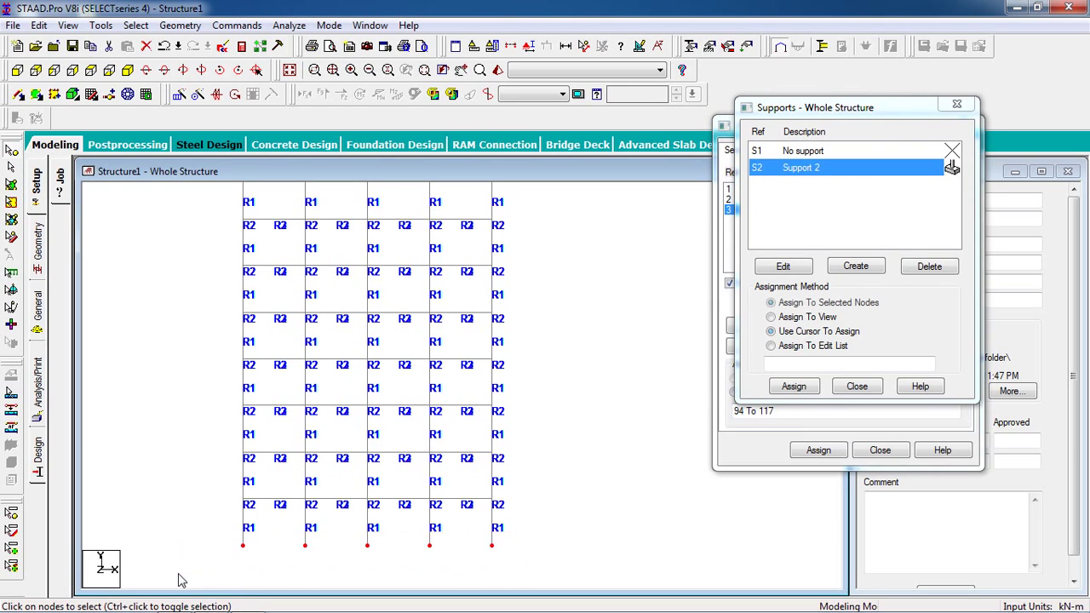
{"action": "left_click", "coordinate": [794, 387]}
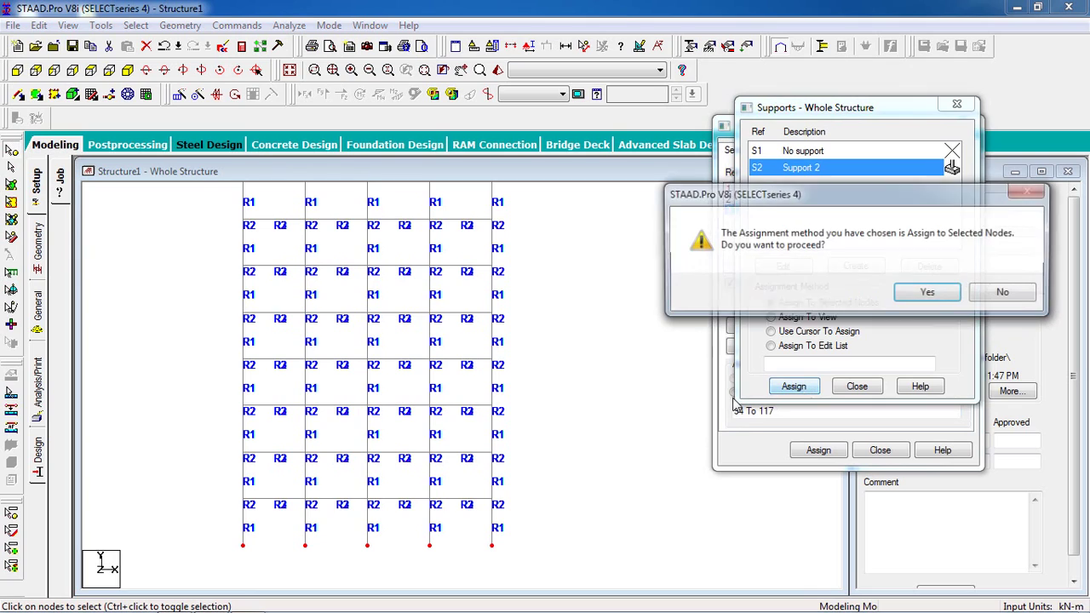
{"action": "left_click", "coordinate": [926, 293]}
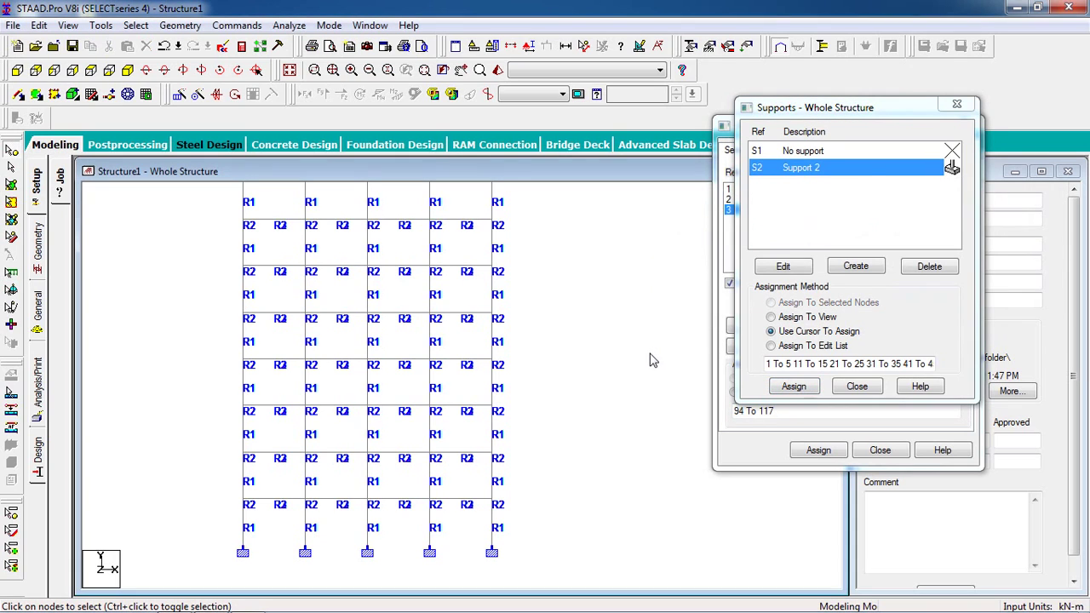
{"action": "scroll", "coordinate": [538, 329], "scroll_direction": "down", "scroll_amount": 1}
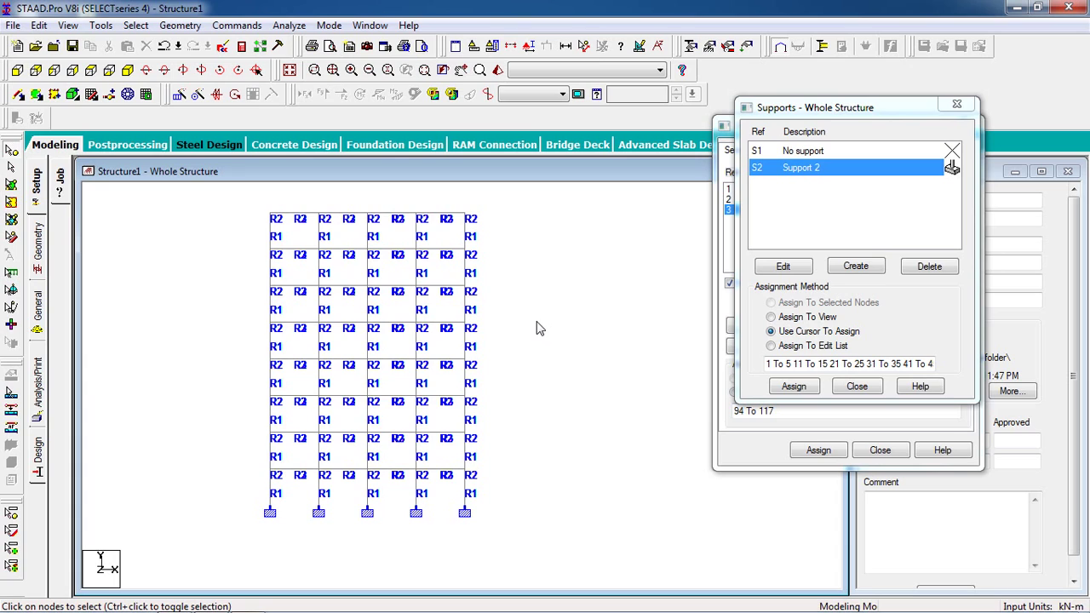
Add primary load case 1 of Dead type titled 'dead'
{"action": "left_click", "coordinate": [743, 58]}
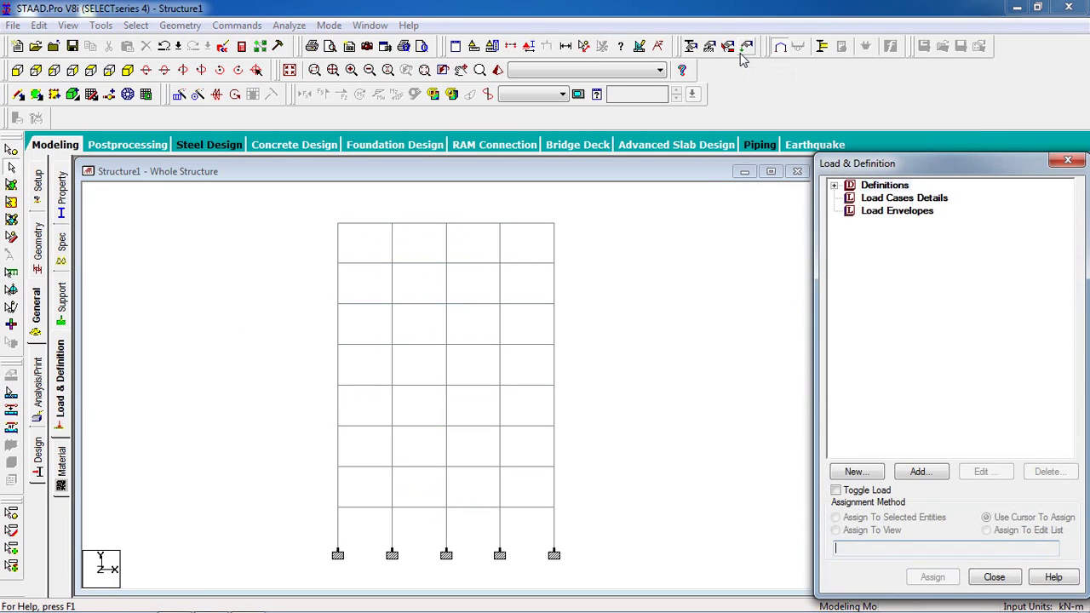
{"action": "left_click", "coordinate": [907, 200]}
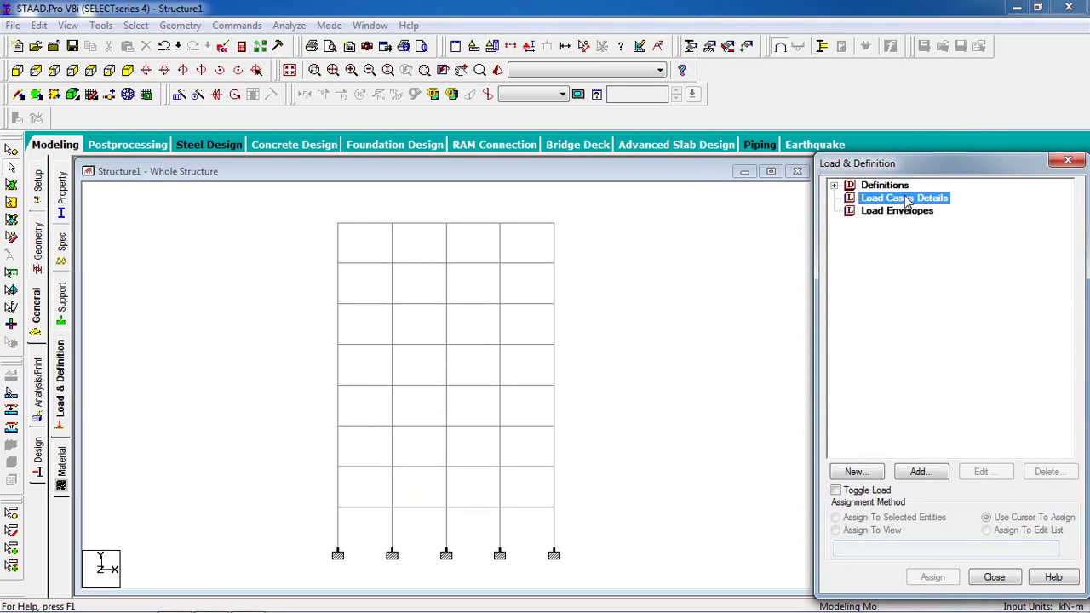
{"action": "left_click", "coordinate": [919, 473]}
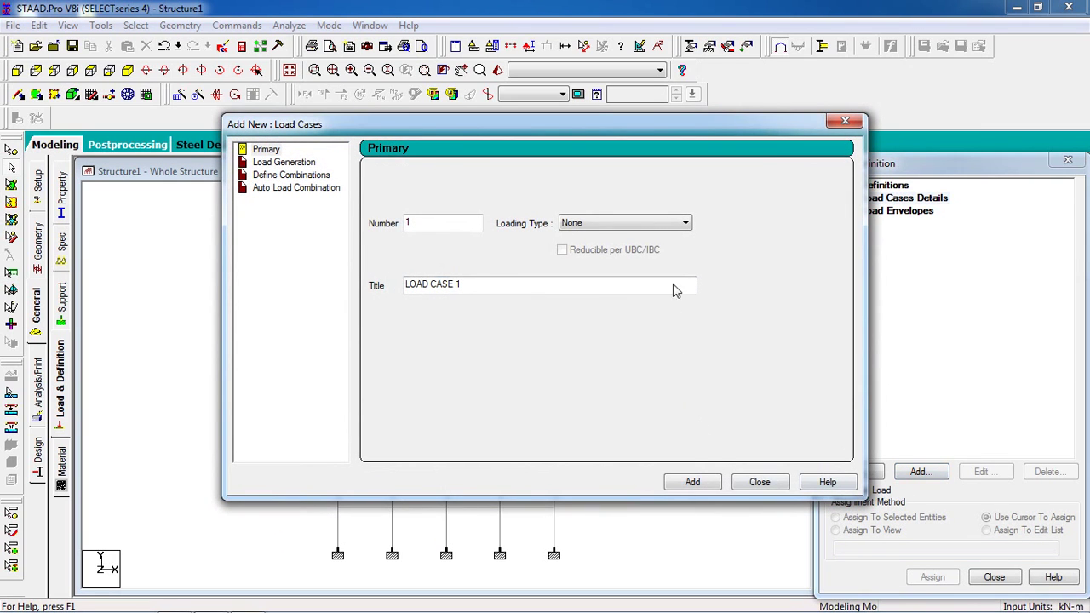
{"action": "left_click", "coordinate": [677, 223]}
{"action": "left_click", "coordinate": [669, 238]}
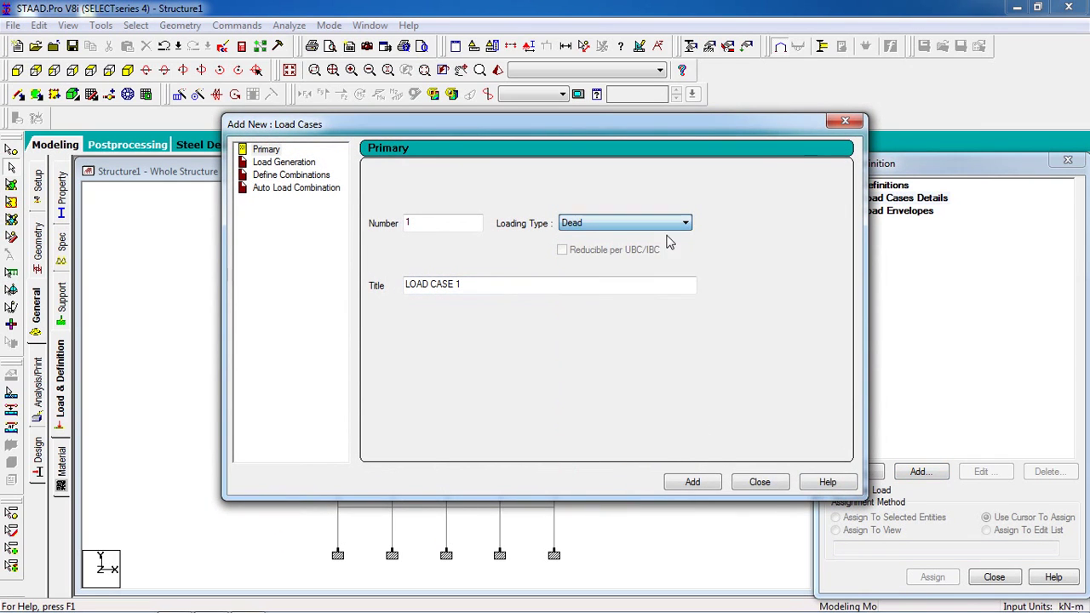
{"action": "left_click_drag", "start_coordinate": [494, 288], "coordinate": [361, 293]}
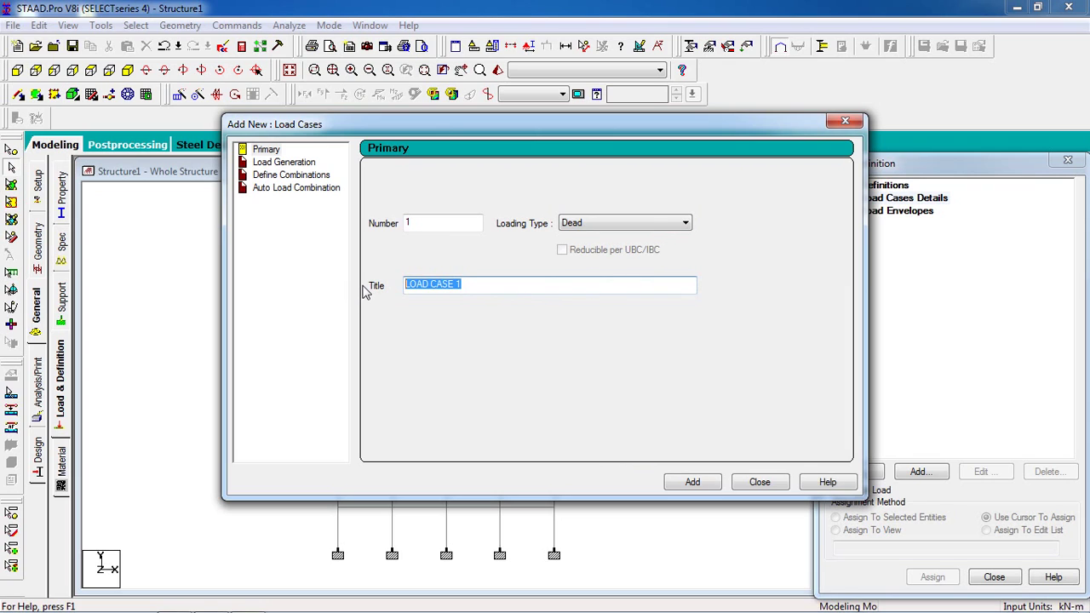
{"action": "type", "text": "dead"}
{"action": "left_click", "coordinate": [692, 482]}
Add primary load case 2 of Live type titled 'live', then select the dead case
{"action": "left_click", "coordinate": [614, 225]}
{"action": "left_click", "coordinate": [613, 247]}
{"action": "left_click_drag", "start_coordinate": [502, 288], "coordinate": [323, 307]}
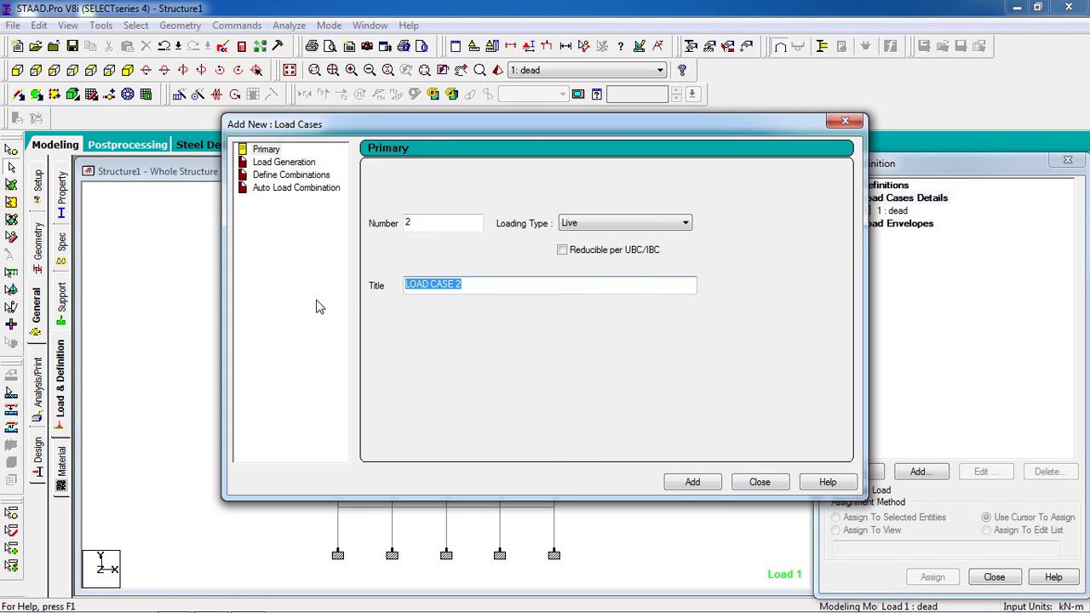
{"action": "type", "text": "live"}
{"action": "left_click", "coordinate": [679, 484]}
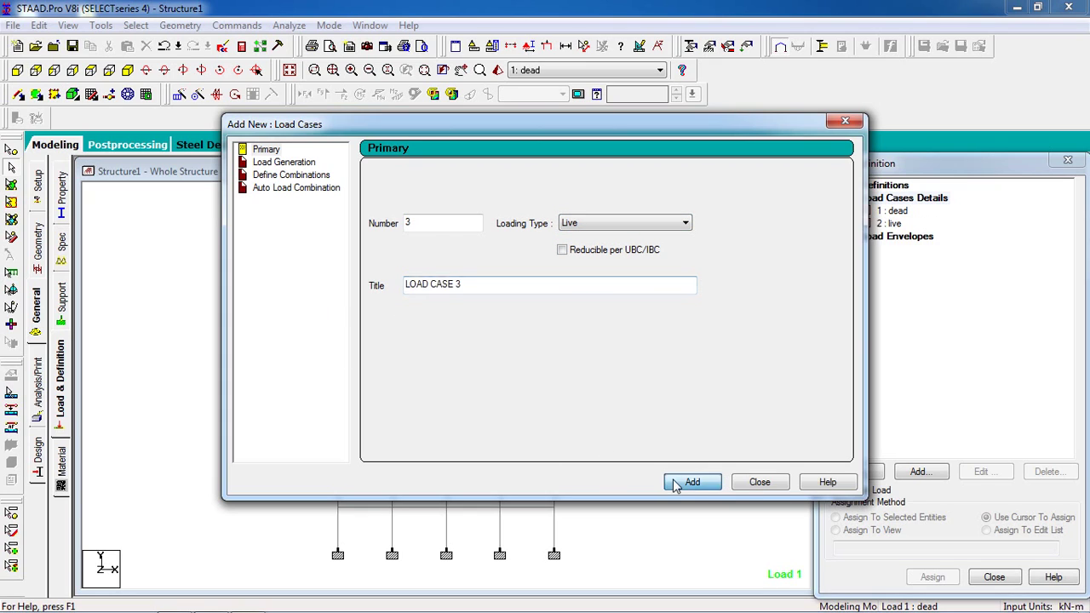
{"action": "left_click", "coordinate": [759, 483]}
{"action": "left_click", "coordinate": [896, 213]}
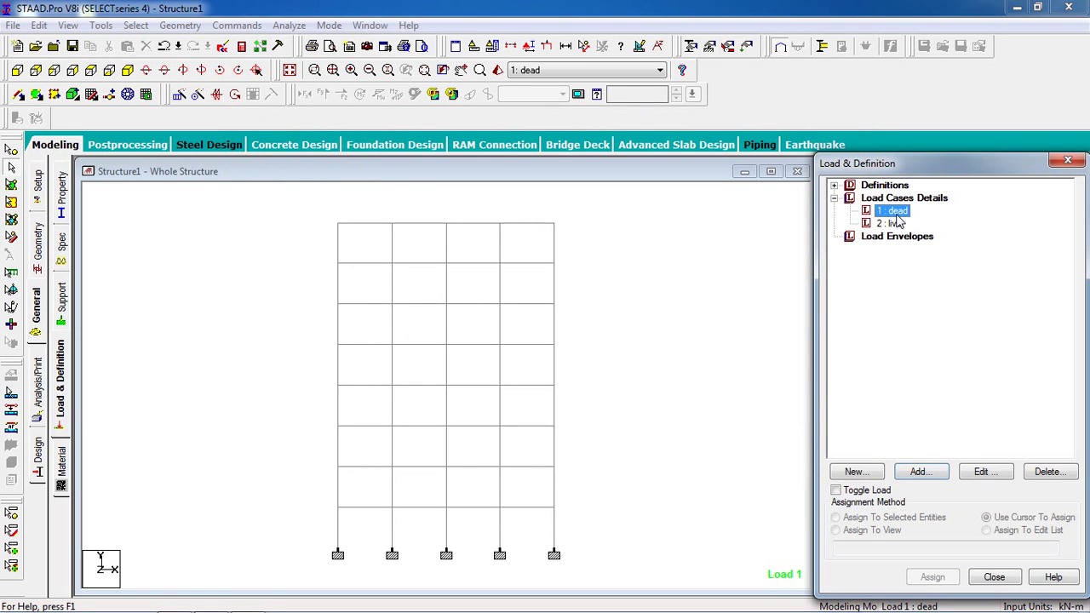
Add a selfweight load in Y with factor -1 to the dead load case
{"action": "left_click", "coordinate": [924, 474]}
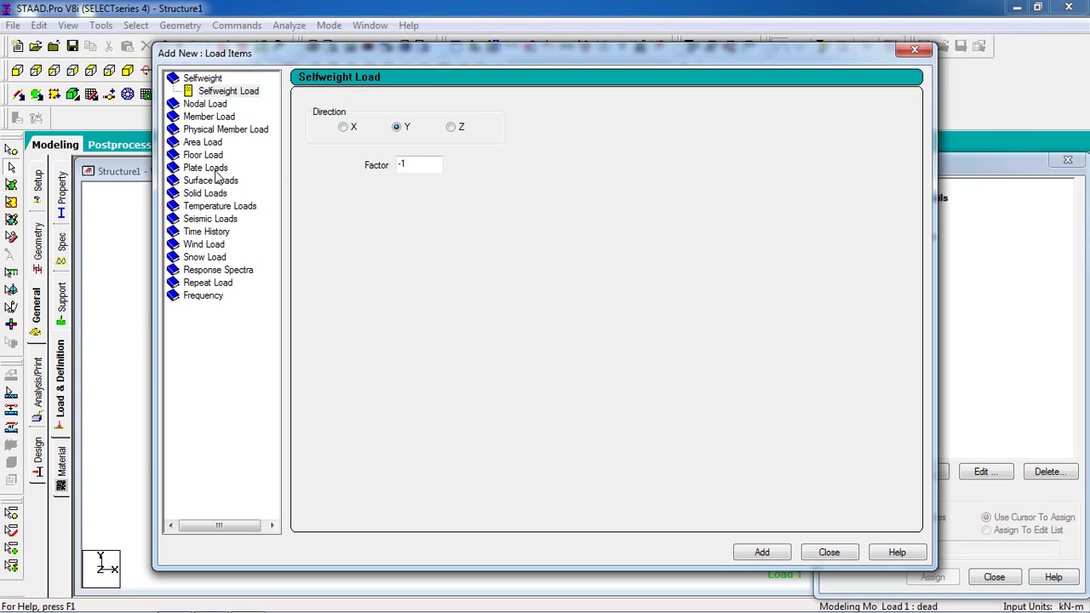
{"action": "left_click", "coordinate": [241, 94]}
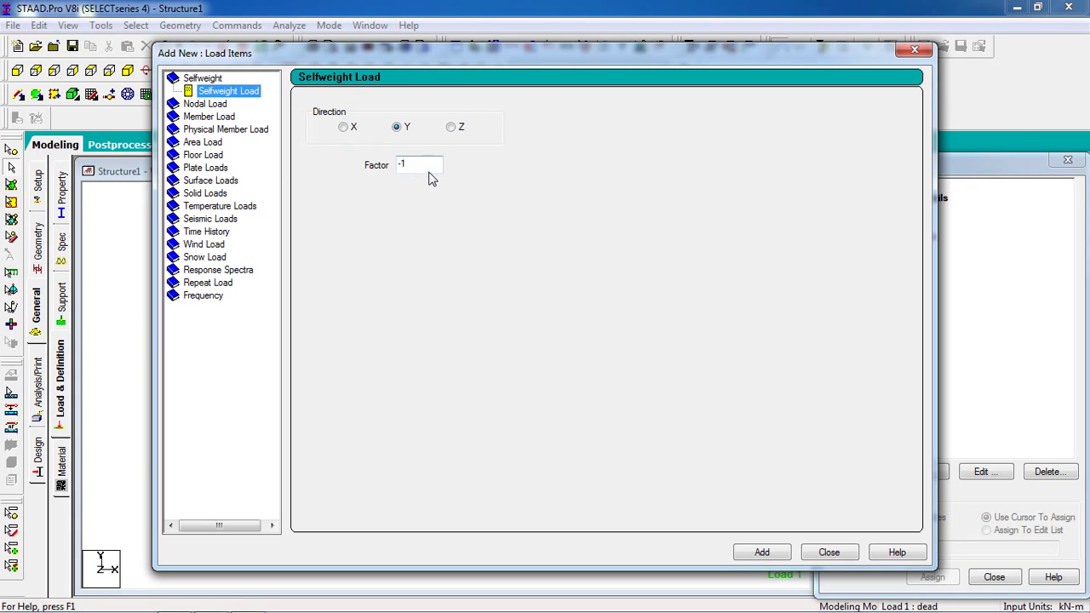
{"action": "left_click", "coordinate": [762, 554]}
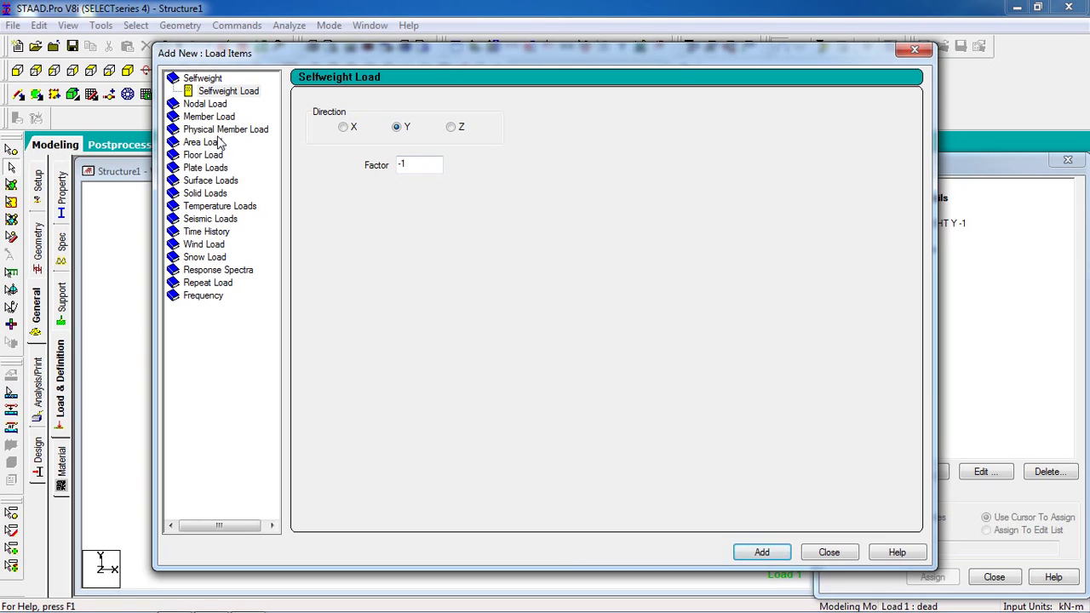
Add a uniform member force W1 = -10 kN/m in GY to the dead case
{"action": "left_click", "coordinate": [217, 119]}
{"action": "double_click", "coordinate": [447, 146]}
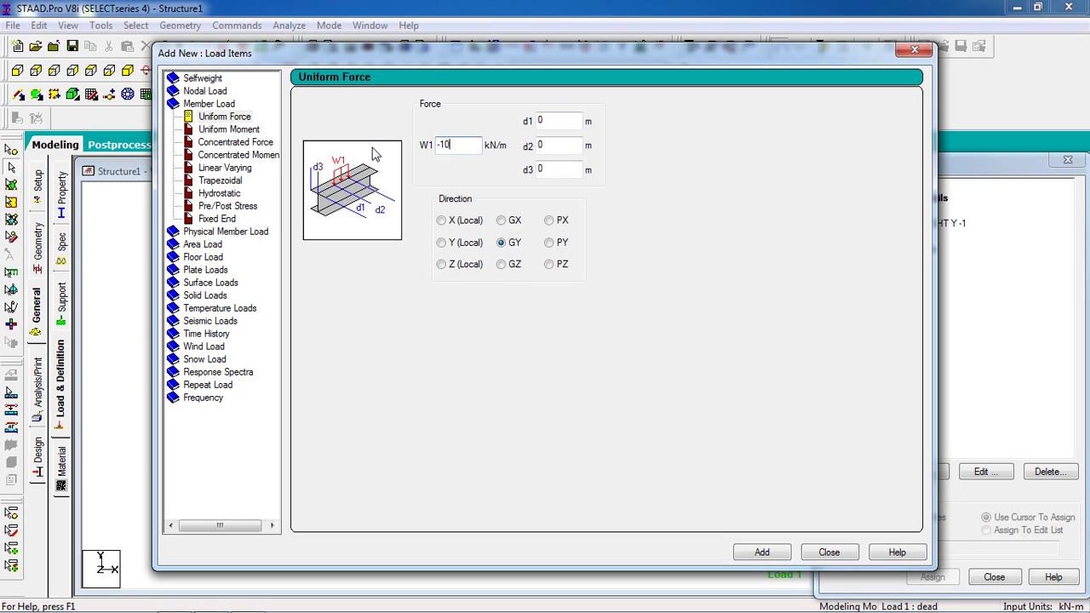
{"action": "left_click", "coordinate": [762, 552]}
Set a -4 kN/m2 floor pressure and check the heights of the bottom and top frame nodes
{"action": "left_click", "coordinate": [213, 258]}
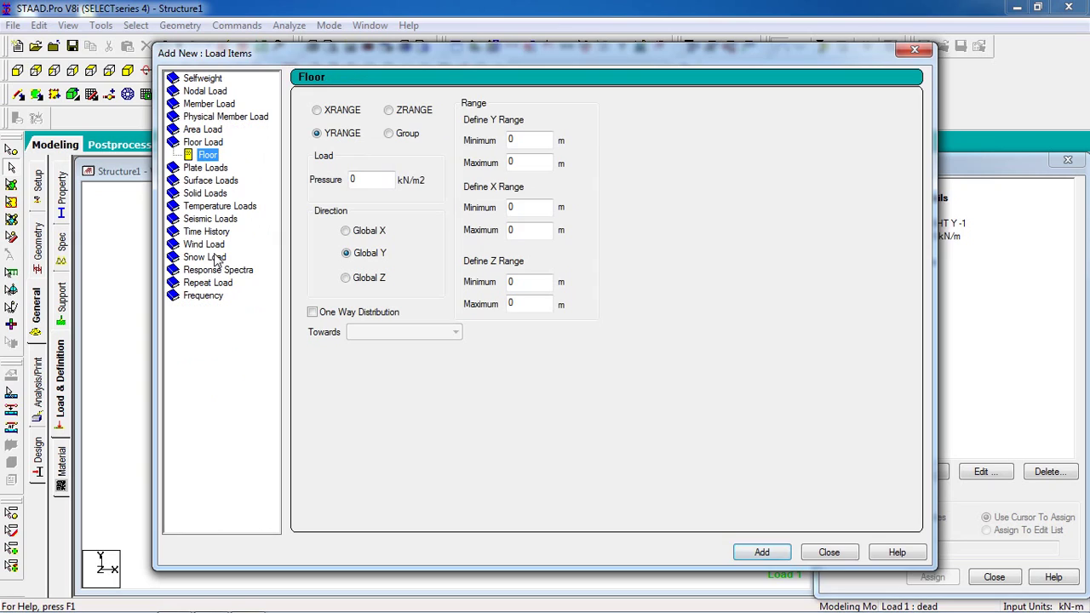
{"action": "double_click", "coordinate": [364, 180]}
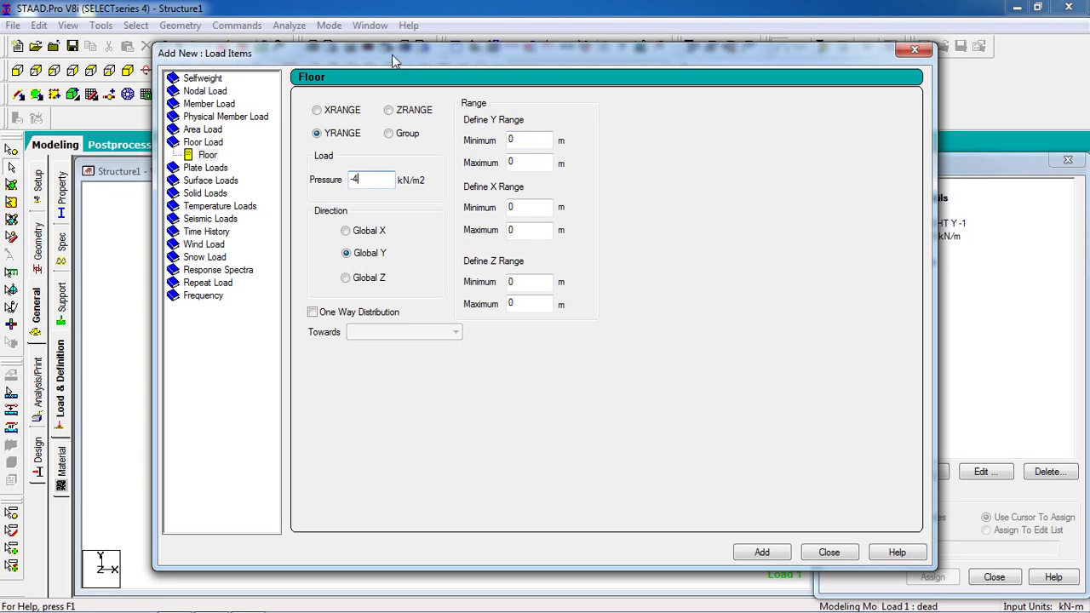
{"action": "left_click_drag", "start_coordinate": [362, 58], "coordinate": [622, 67]}
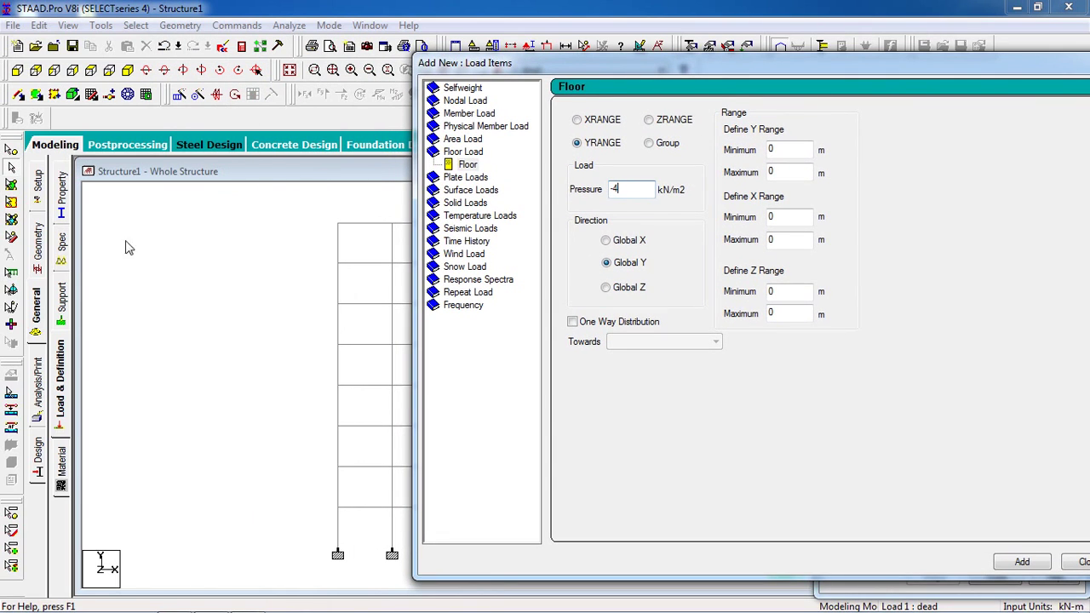
{"action": "left_click", "coordinate": [14, 153]}
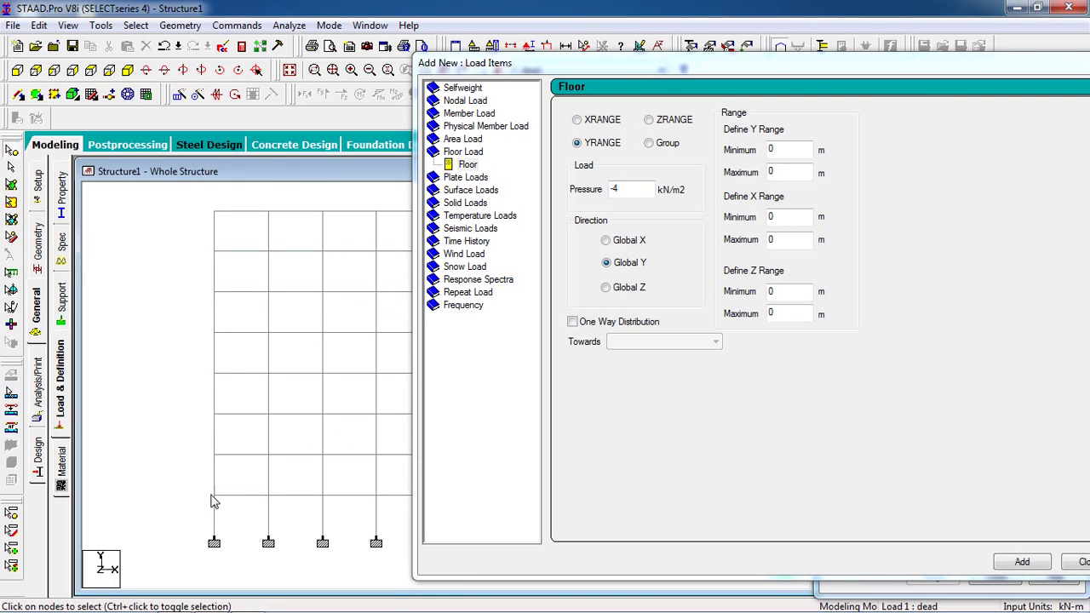
{"action": "left_click", "coordinate": [214, 495]}
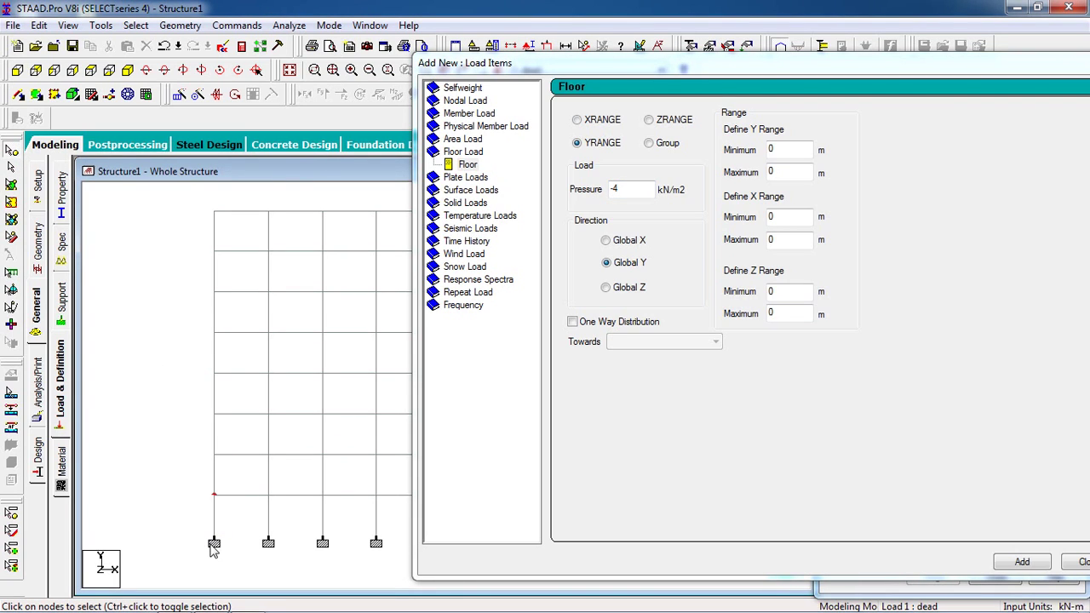
{"action": "left_click", "coordinate": [215, 212], "text": "ctrl"}
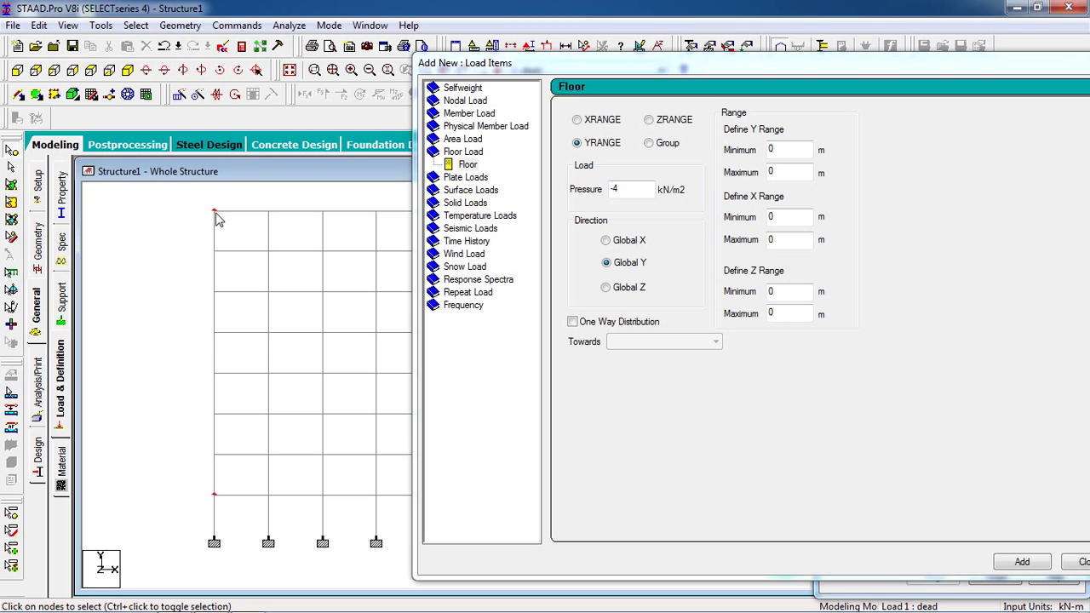
{"action": "double_click", "coordinate": [215, 497]}
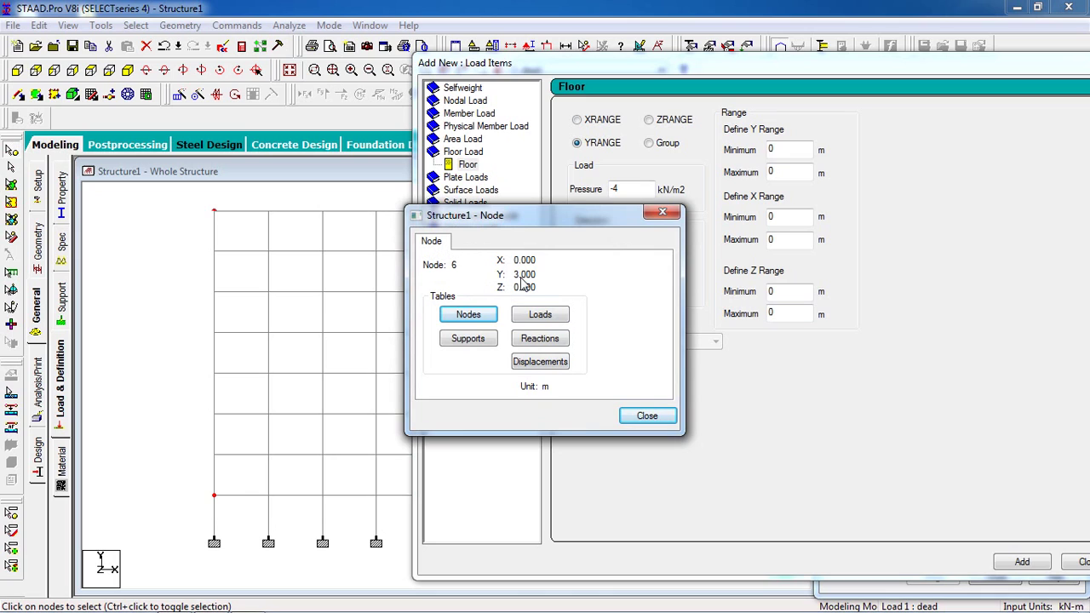
{"action": "left_click", "coordinate": [658, 419]}
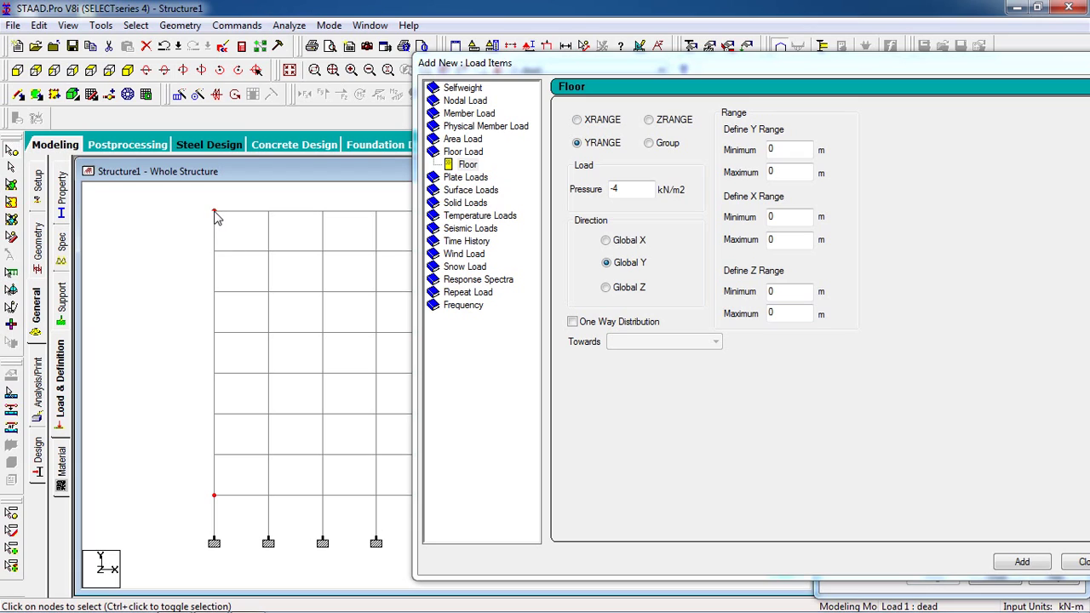
{"action": "double_click", "coordinate": [214, 213]}
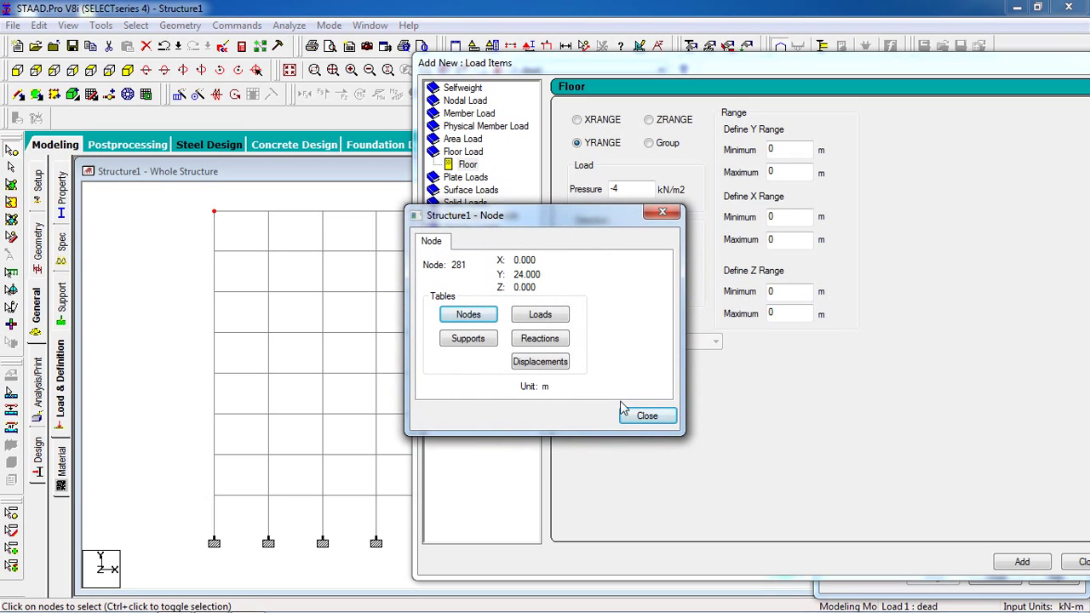
{"action": "left_click", "coordinate": [648, 417]}
Set the floor load Y range to 3–24 m and add it to the dead case
{"action": "left_click", "coordinate": [774, 151]}
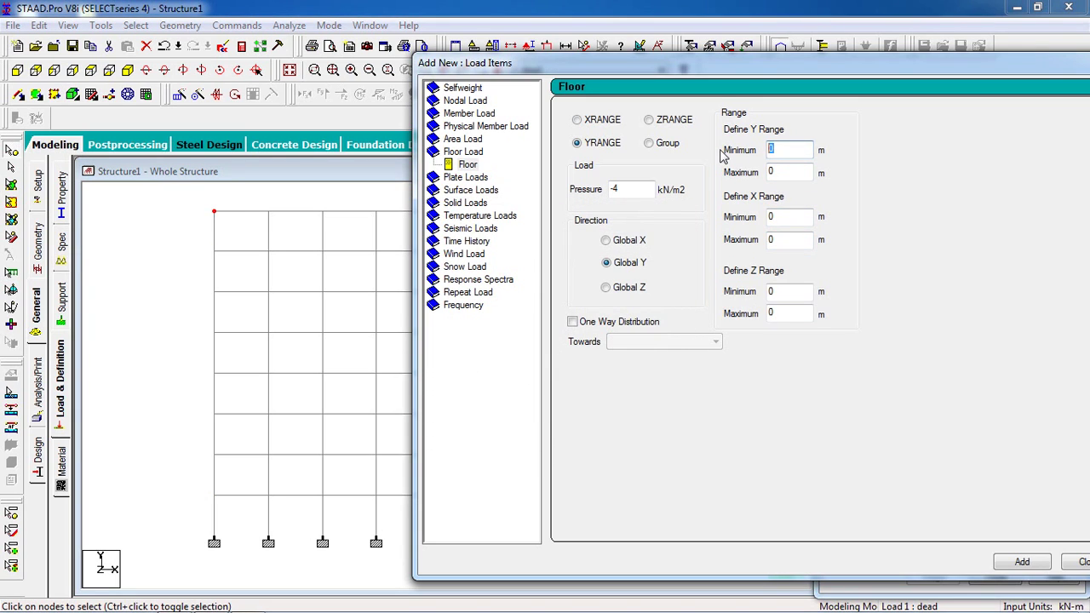
{"action": "type", "text": "24"}
{"action": "left_click", "coordinate": [1040, 563]}
Assign the dead case's SELFWEIGHT Y -1 to all members 1 to 936 in view
{"action": "left_click", "coordinate": [1076, 564]}
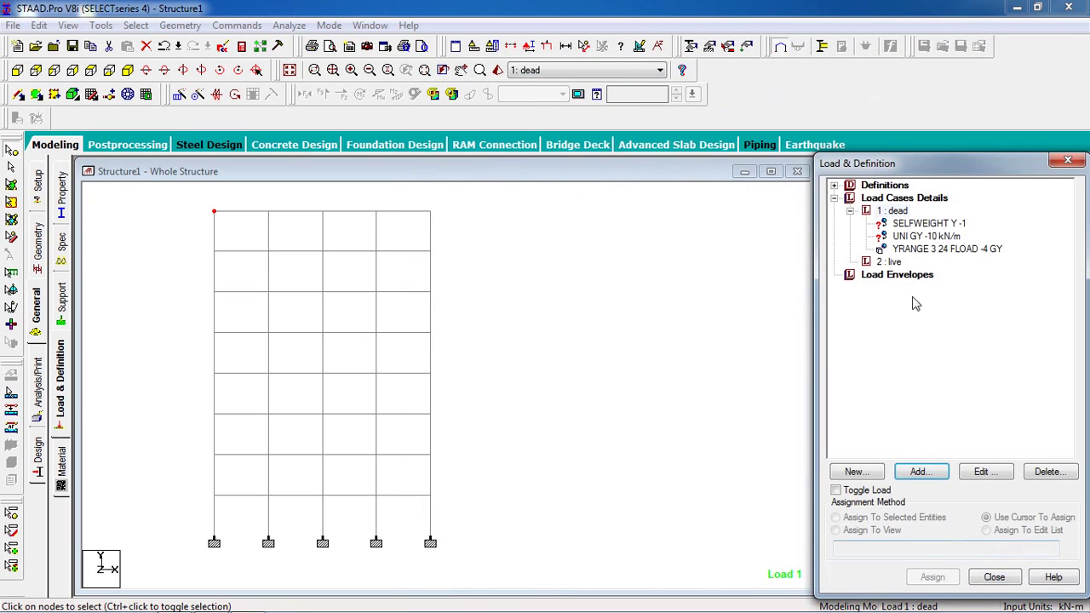
{"action": "left_click", "coordinate": [912, 225]}
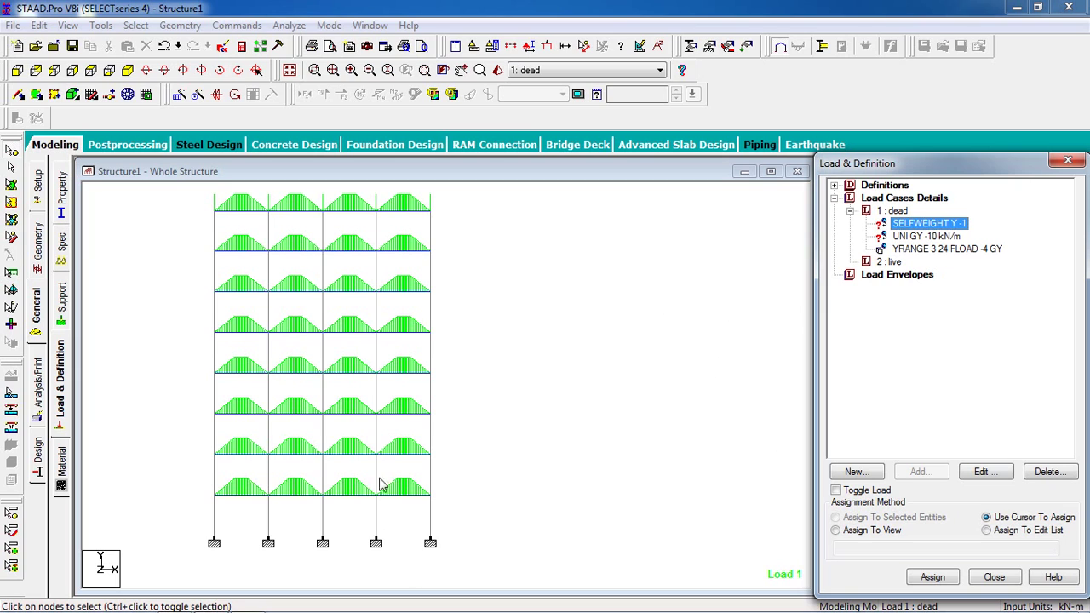
{"action": "left_click", "coordinate": [869, 532]}
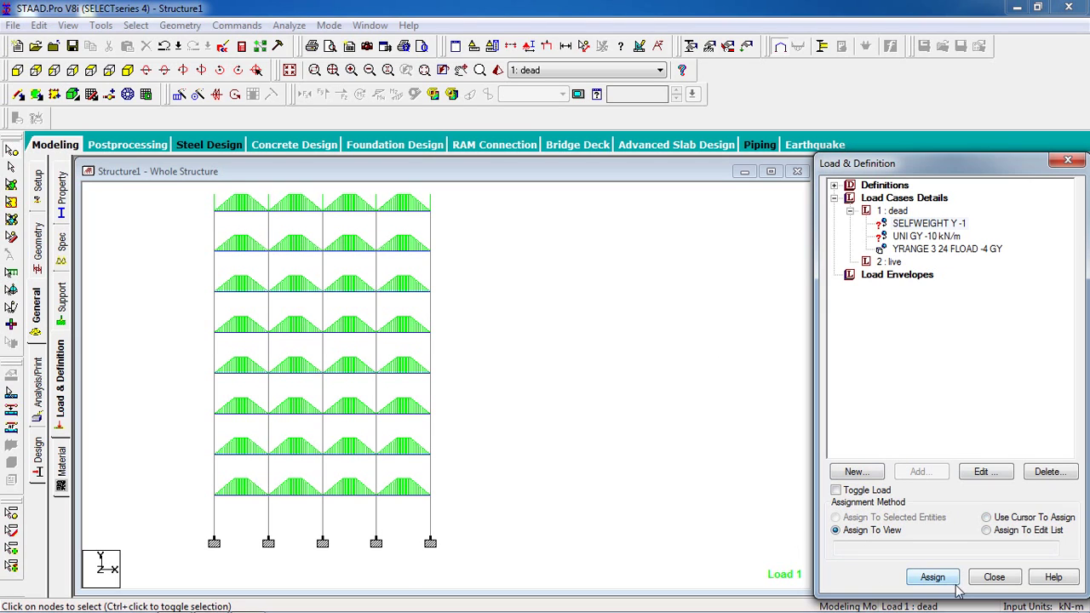
{"action": "left_click", "coordinate": [913, 577]}
{"action": "left_click", "coordinate": [969, 417]}
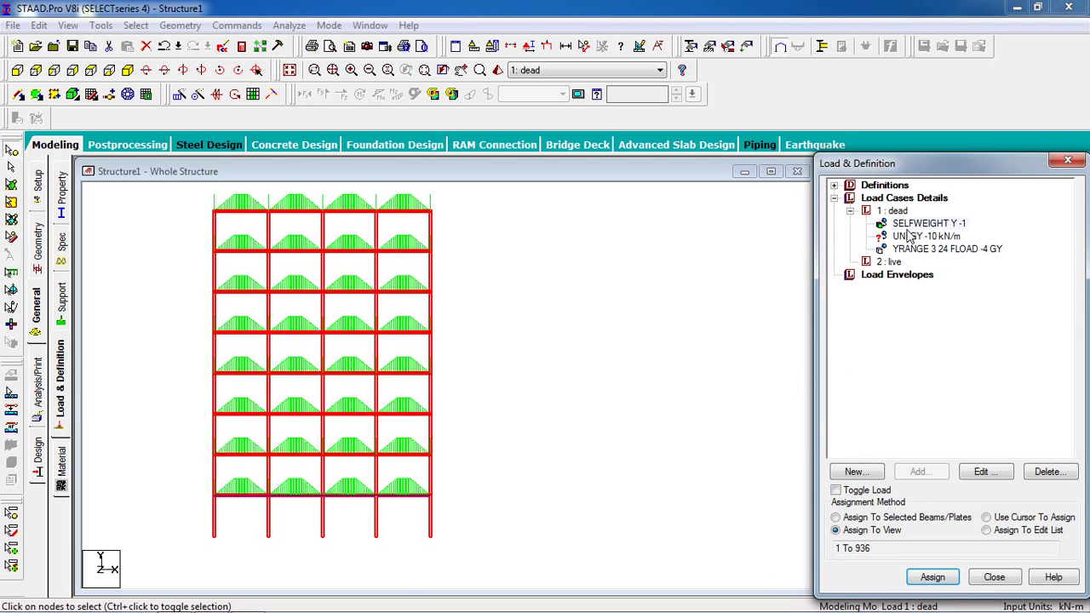
{"action": "left_click", "coordinate": [650, 312]}
{"action": "key", "text": "Down"}
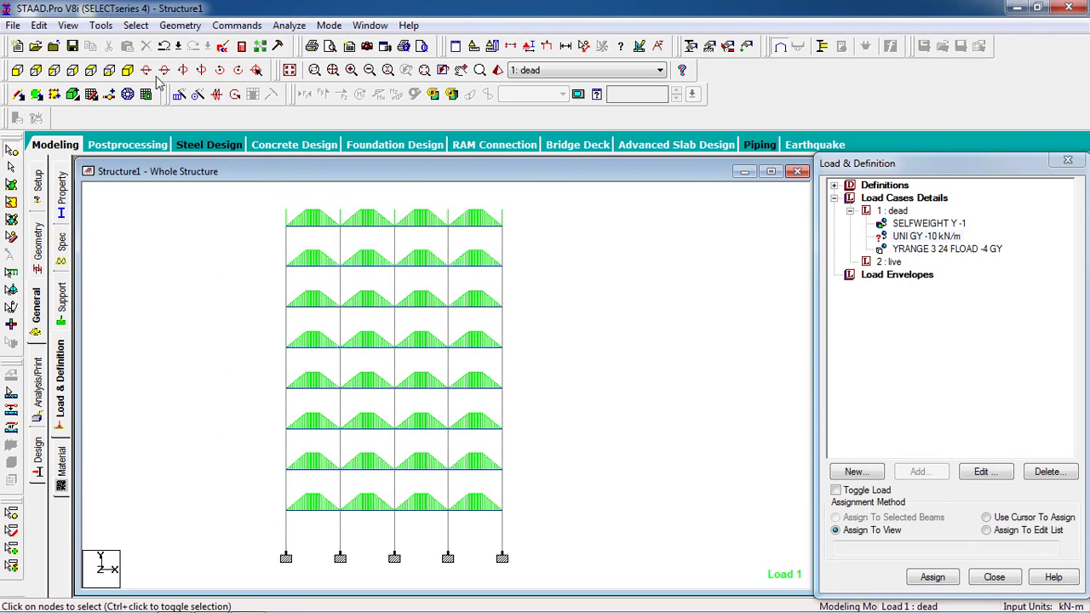
Select all beams parallel to X and Z and show the frame in isometric view
{"action": "left_click", "coordinate": [140, 28]}
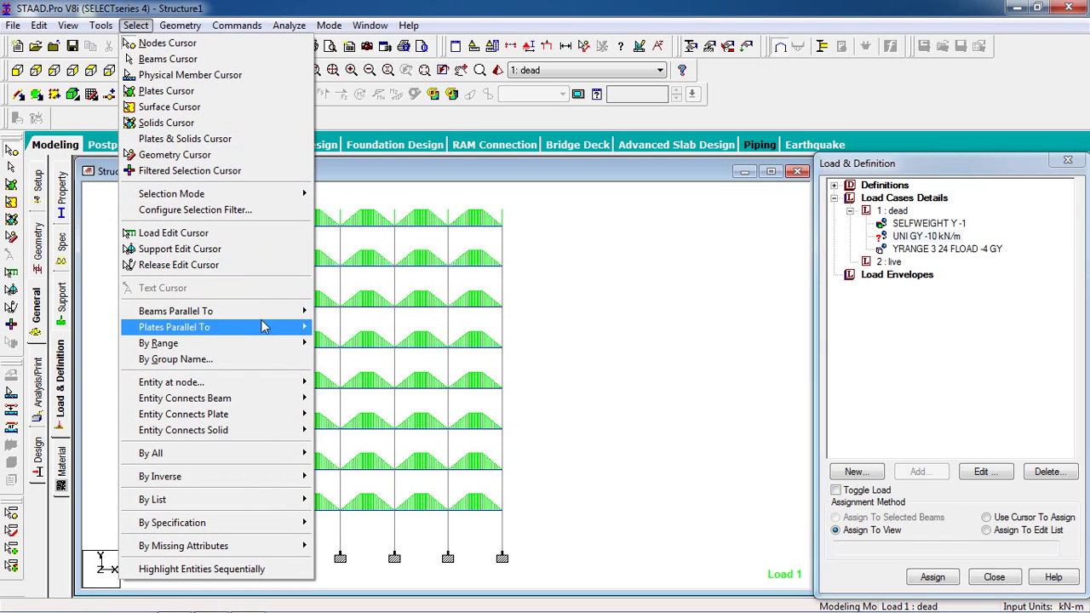
{"action": "mouse_move", "coordinate": [267, 317]}
{"action": "left_click", "coordinate": [333, 312]}
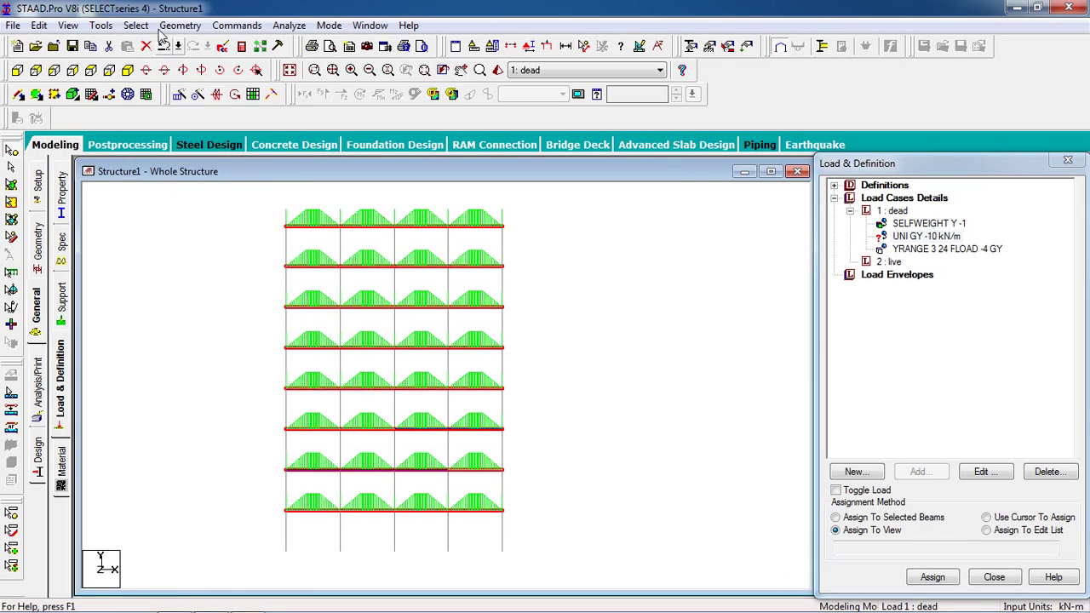
{"action": "left_click", "coordinate": [136, 25]}
{"action": "mouse_move", "coordinate": [266, 316]}
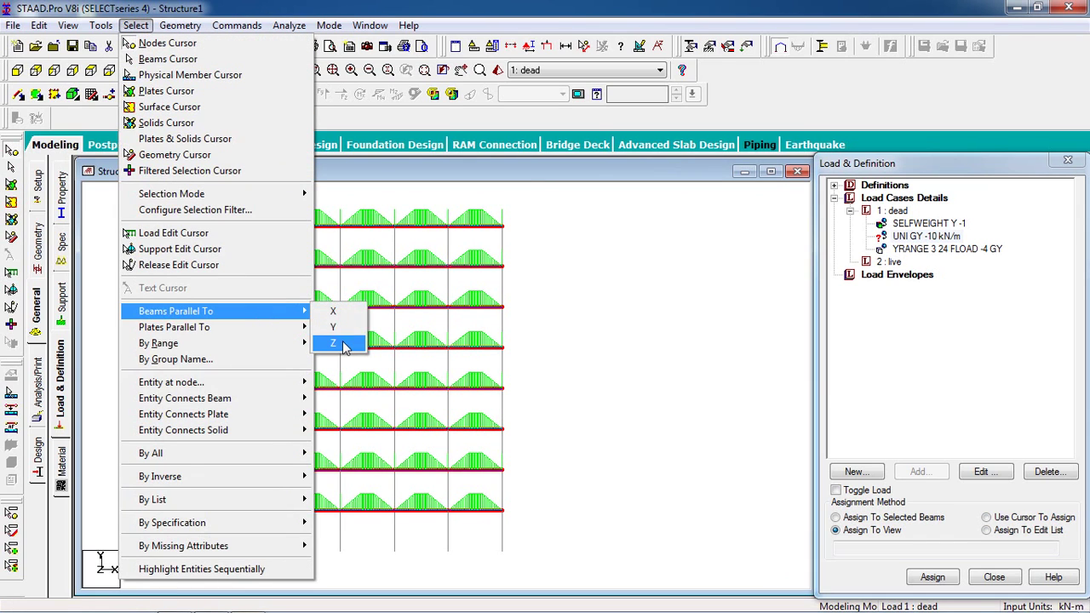
{"action": "left_click", "coordinate": [341, 342]}
{"action": "left_click", "coordinate": [127, 70]}
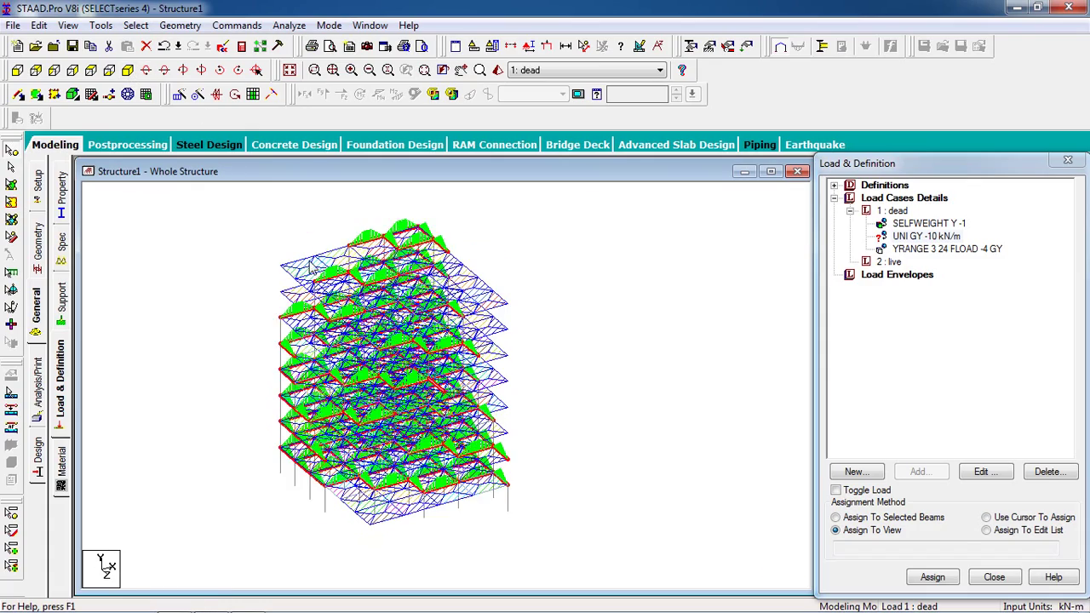
Assign the -10 kN/m uniform load to the selected beams, then display the YRANGE 3 24 floor load
{"action": "left_click", "coordinate": [932, 238]}
{"action": "left_click", "coordinate": [898, 519]}
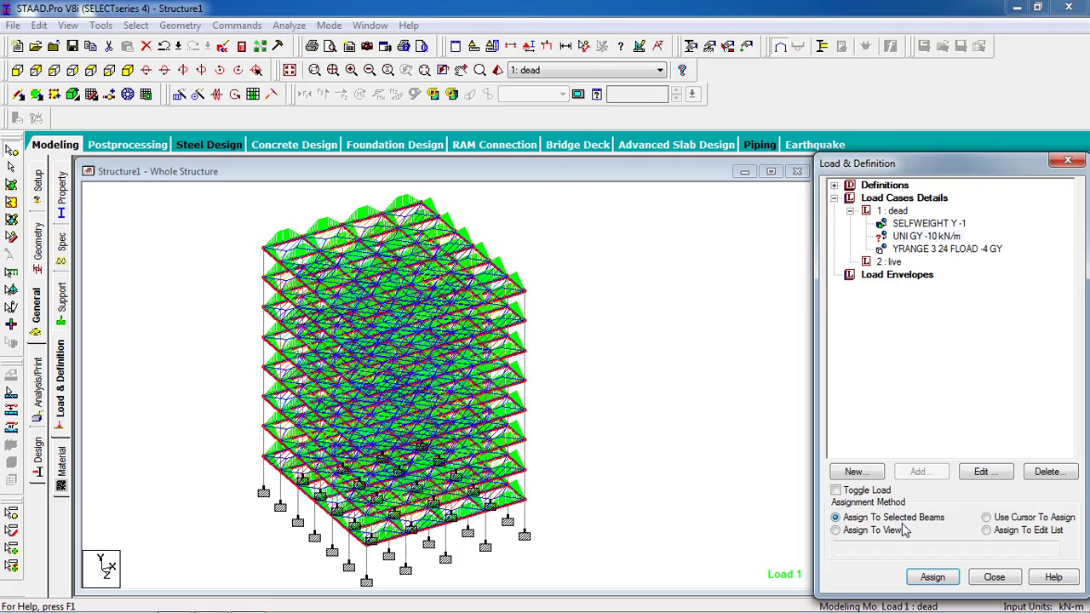
{"action": "left_click", "coordinate": [932, 577]}
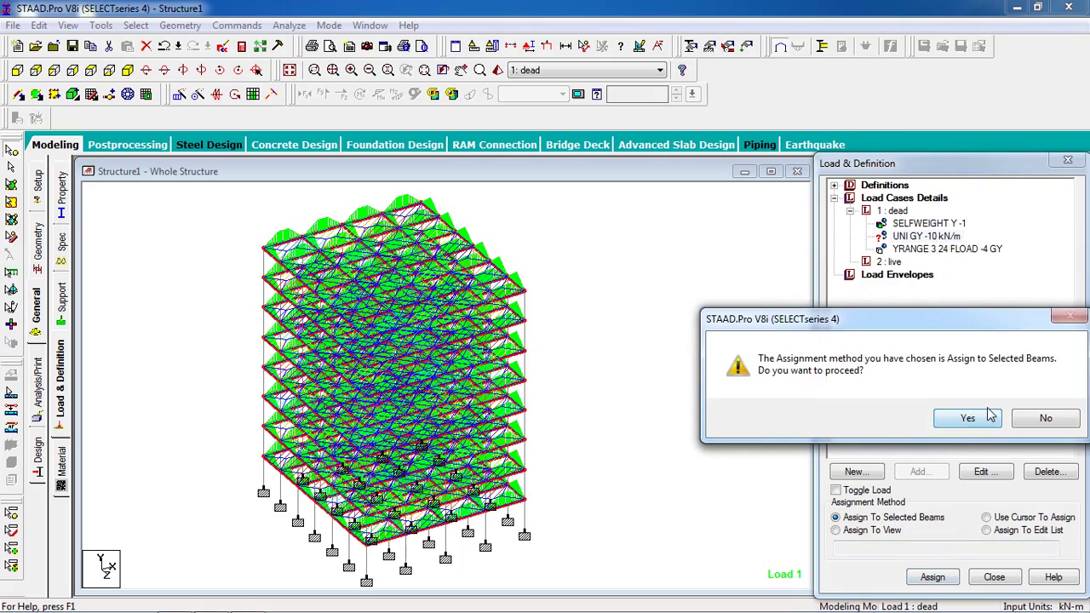
{"action": "left_click", "coordinate": [988, 416]}
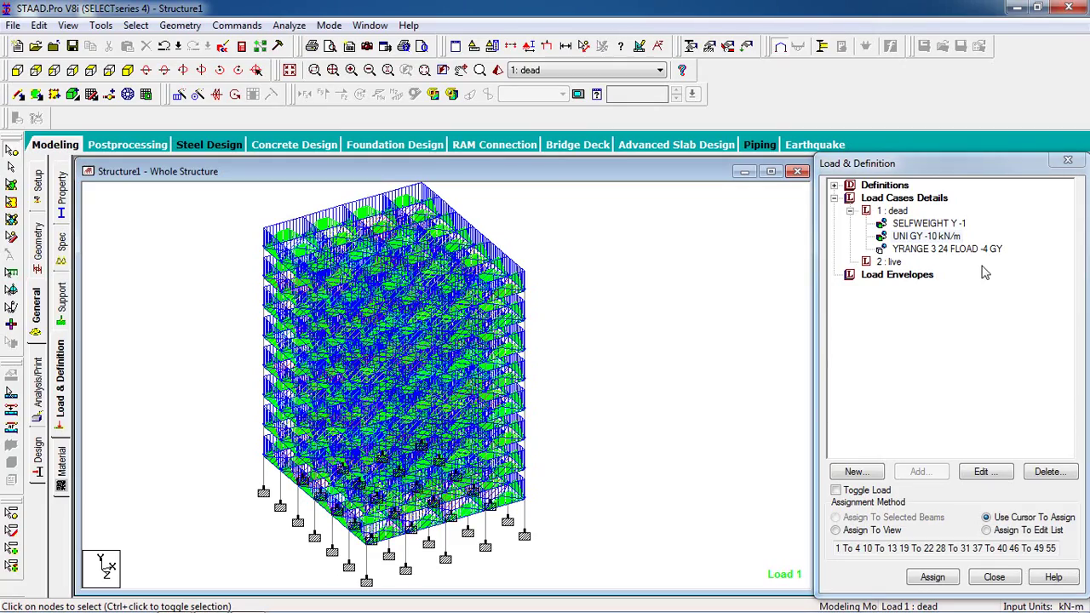
{"action": "left_click", "coordinate": [982, 250]}
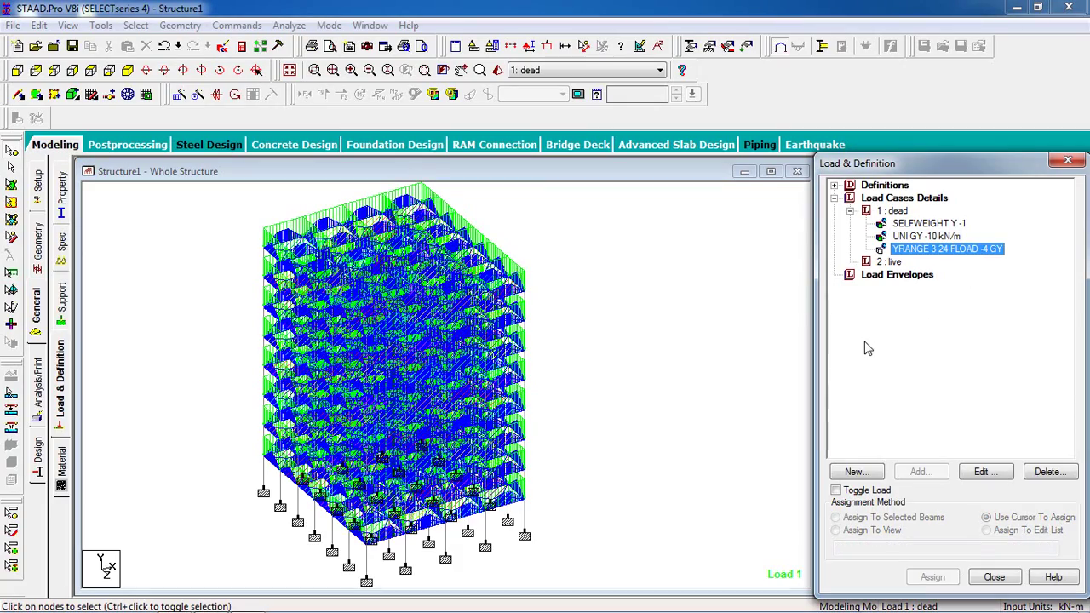
Add a -2 kN/m2 GY floor load over Y range 3 to 24 m to live case 2
{"action": "left_click", "coordinate": [891, 262]}
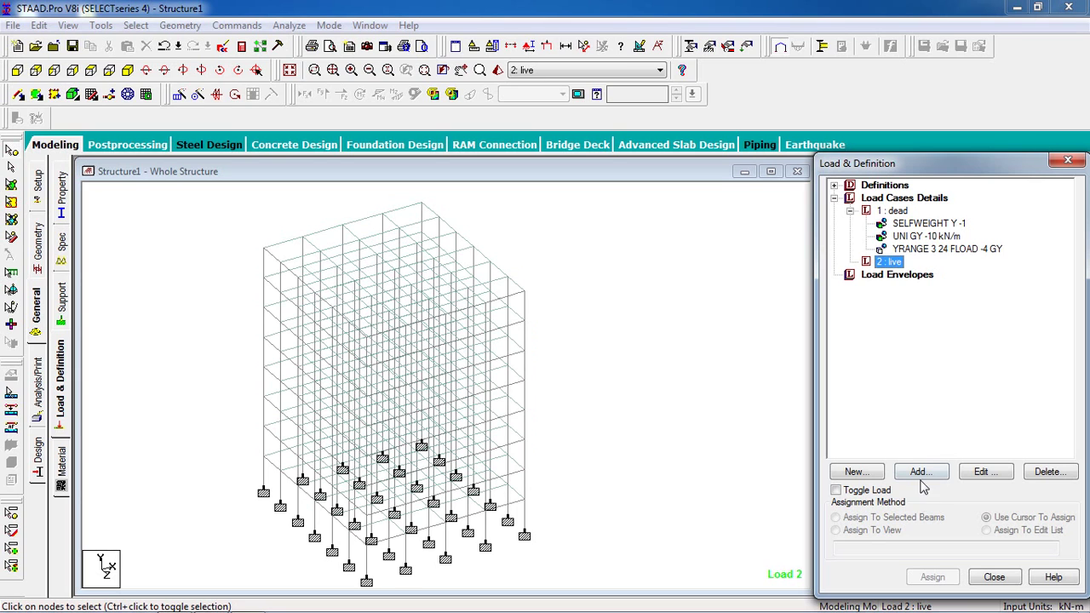
{"action": "left_click", "coordinate": [922, 474]}
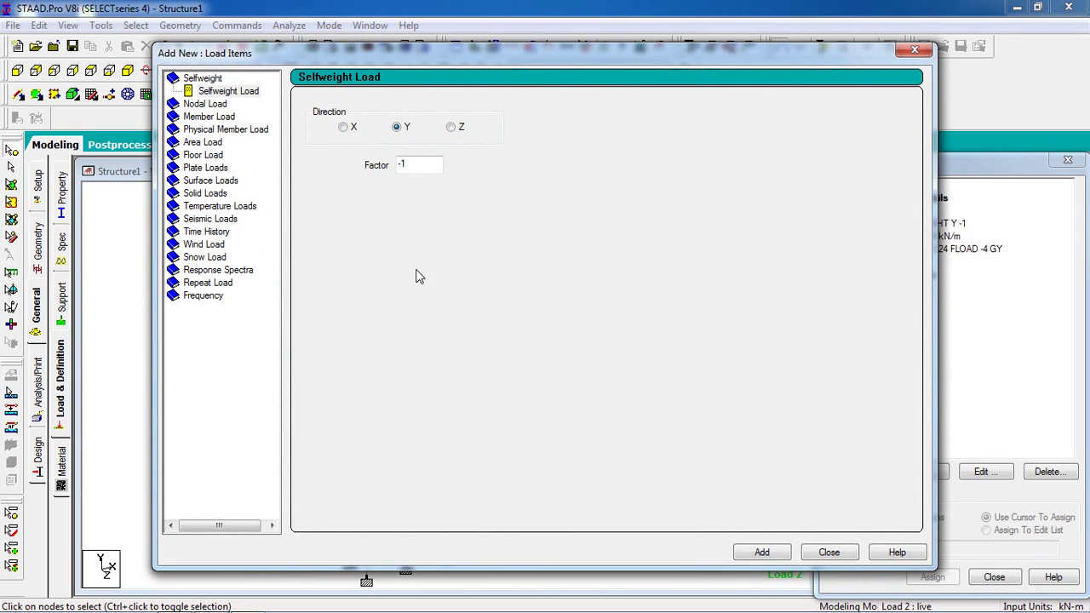
{"action": "left_click", "coordinate": [218, 155]}
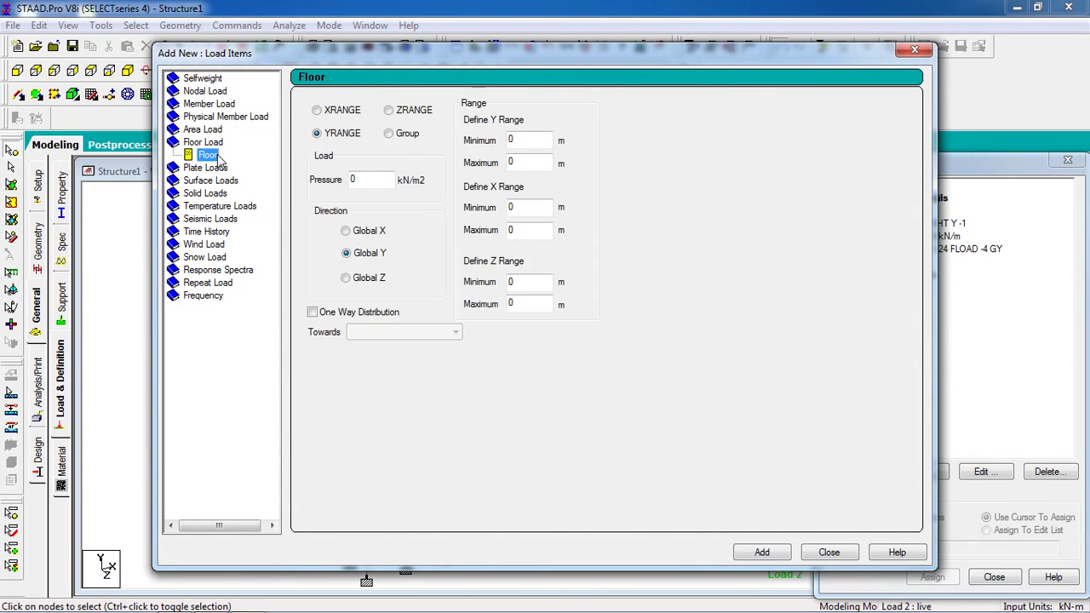
{"action": "double_click", "coordinate": [370, 178]}
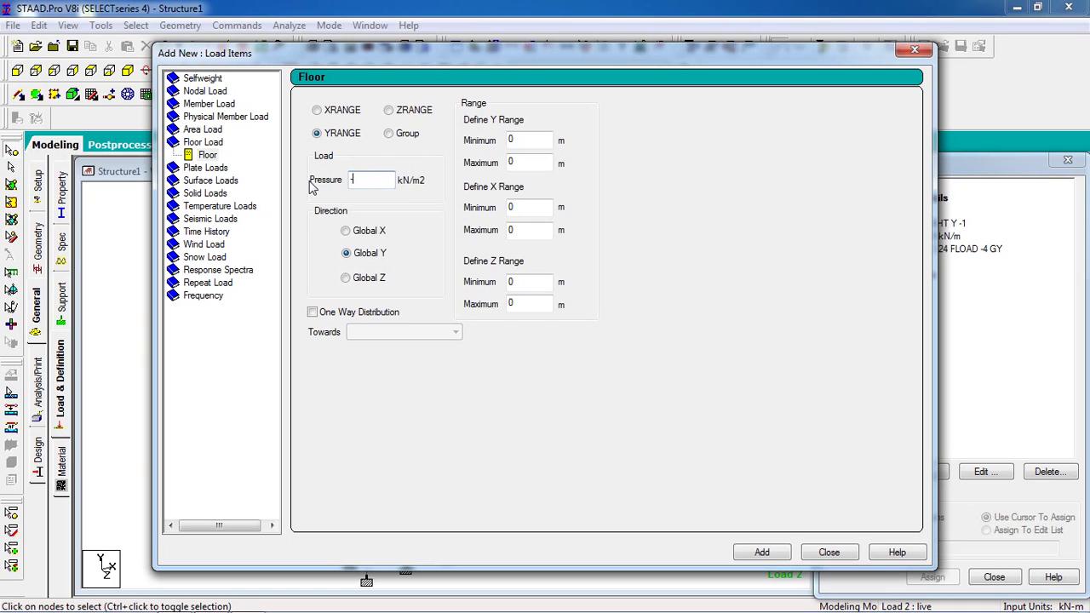
{"action": "double_click", "coordinate": [509, 140]}
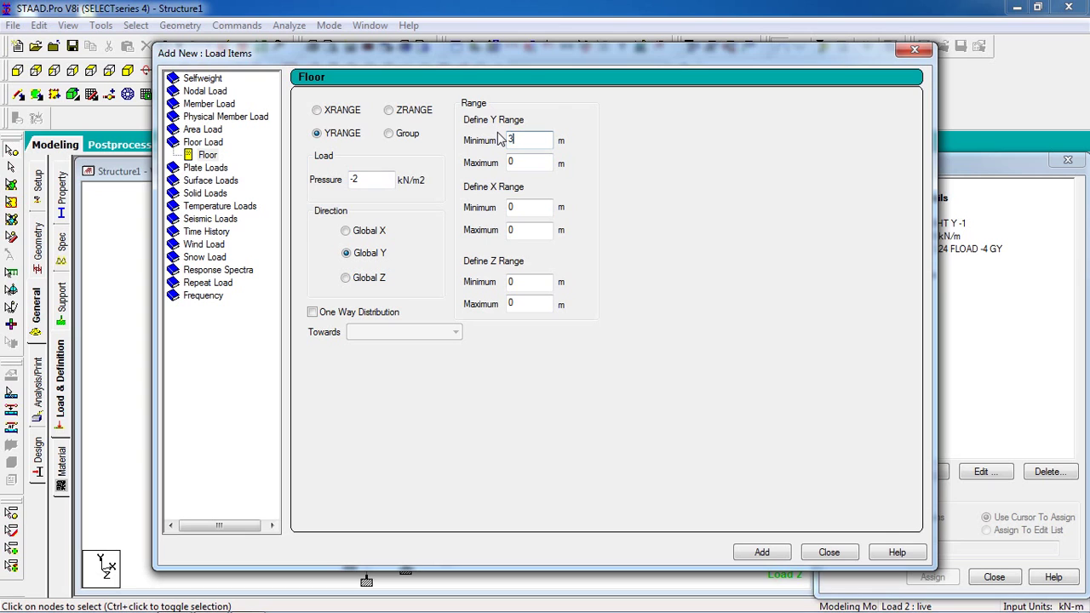
{"action": "key", "text": "Tab"}
{"action": "type", "text": "2"}
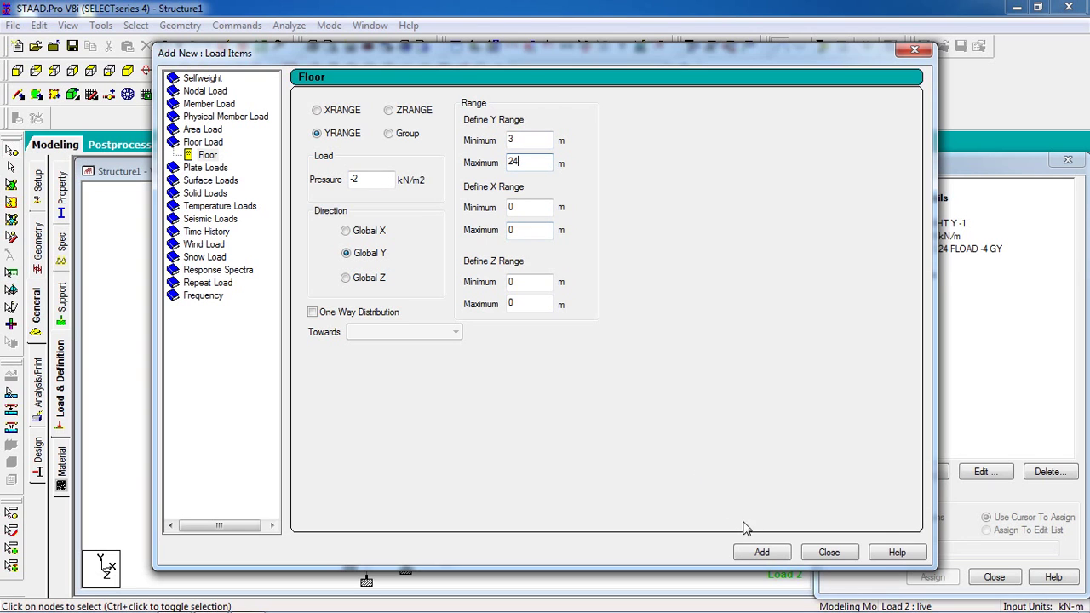
{"action": "left_click", "coordinate": [758, 552]}
{"action": "left_click", "coordinate": [827, 553]}
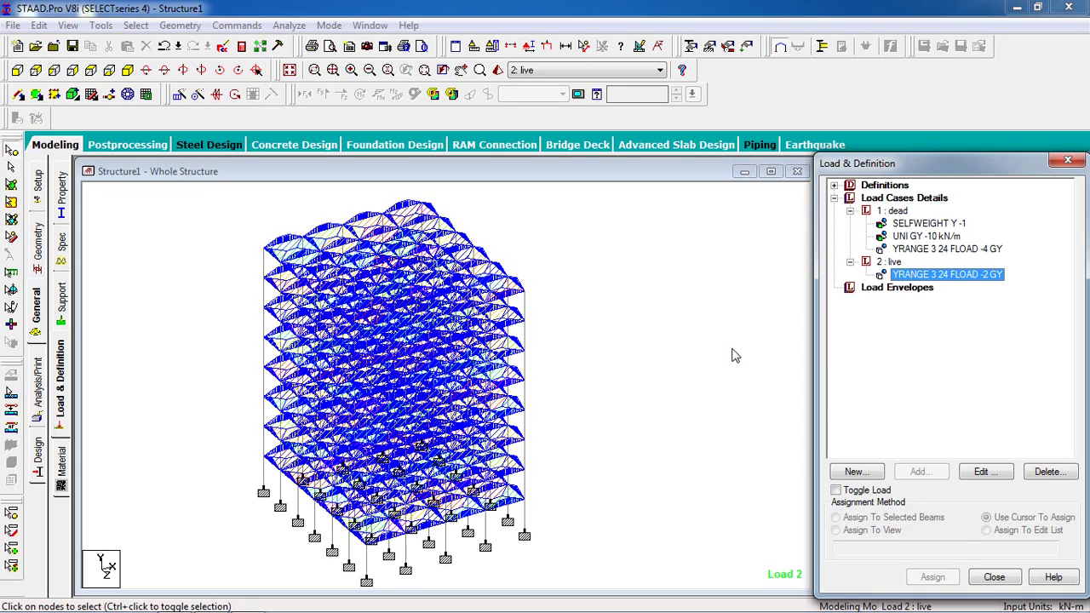
Define COMBINATION LOAD CASE 3 as 1.5 × dead plus 1.5 × live
{"action": "left_click", "coordinate": [686, 356]}
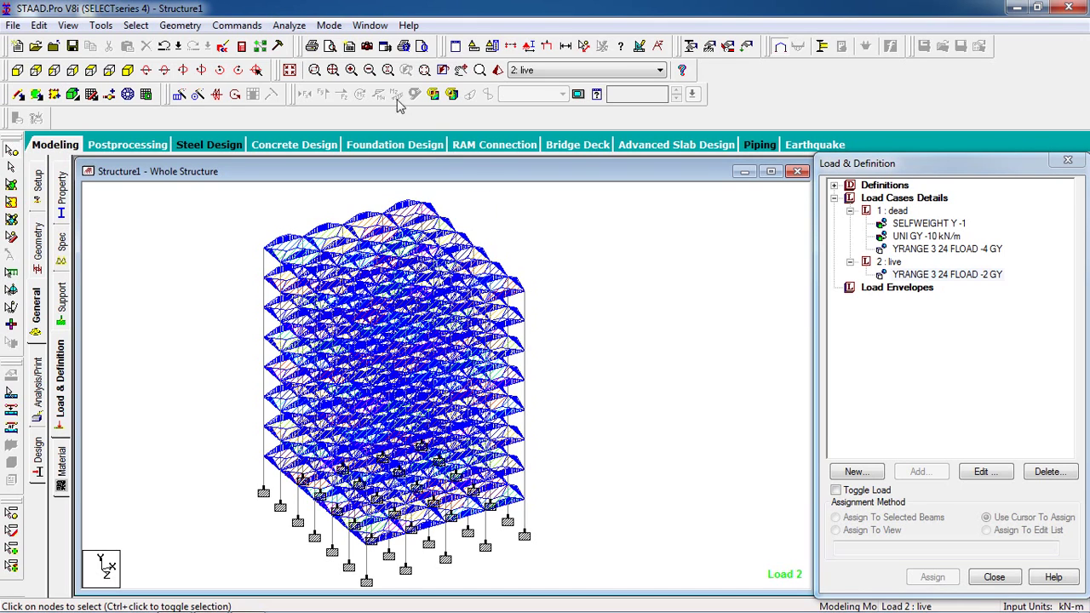
{"action": "left_click", "coordinate": [247, 27]}
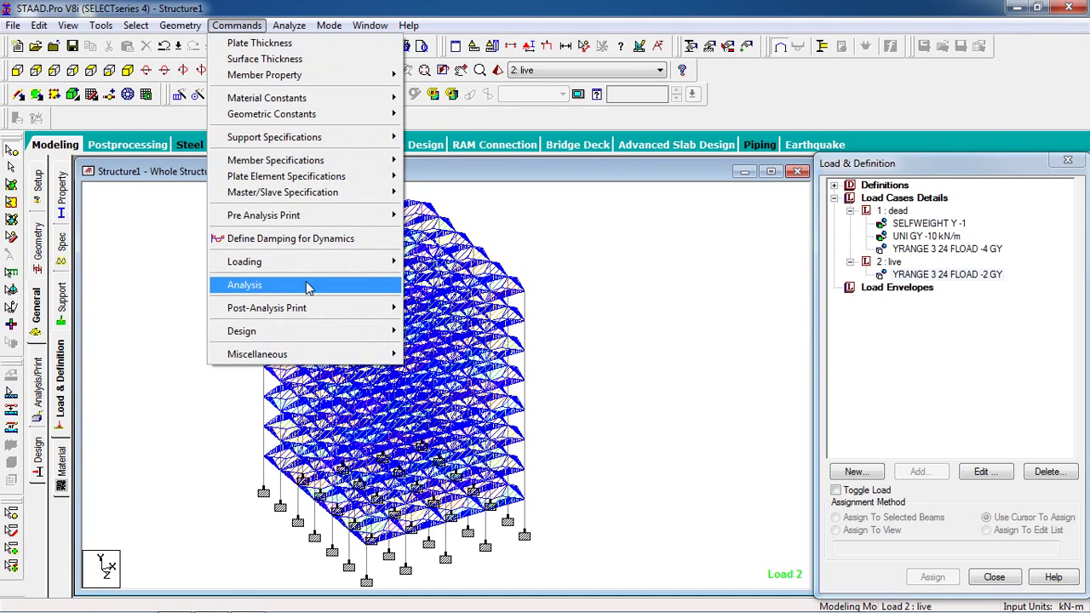
{"action": "mouse_move", "coordinate": [330, 266]}
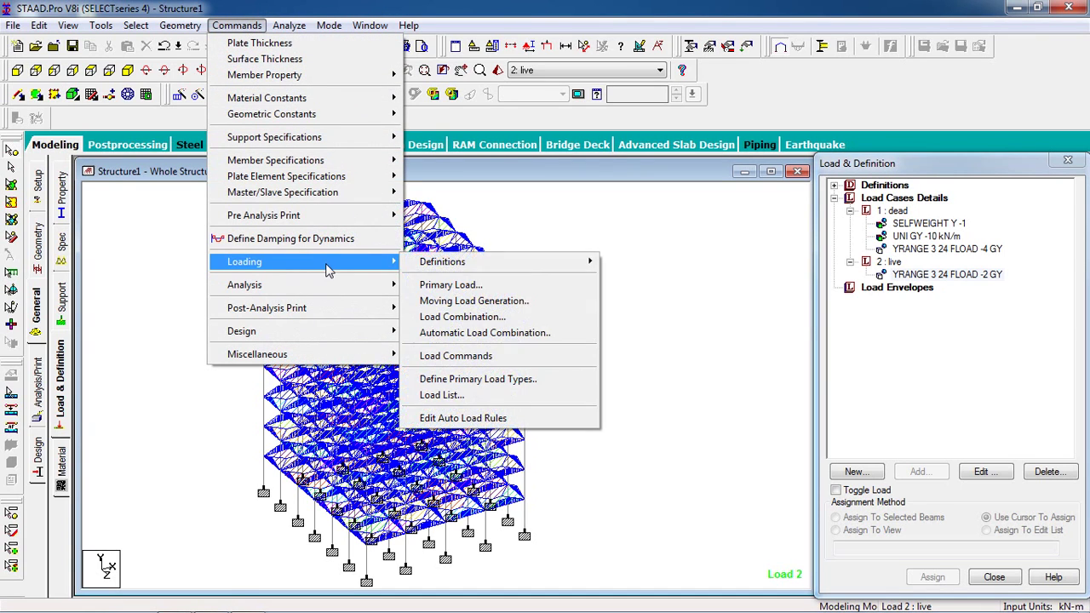
{"action": "left_click", "coordinate": [506, 320]}
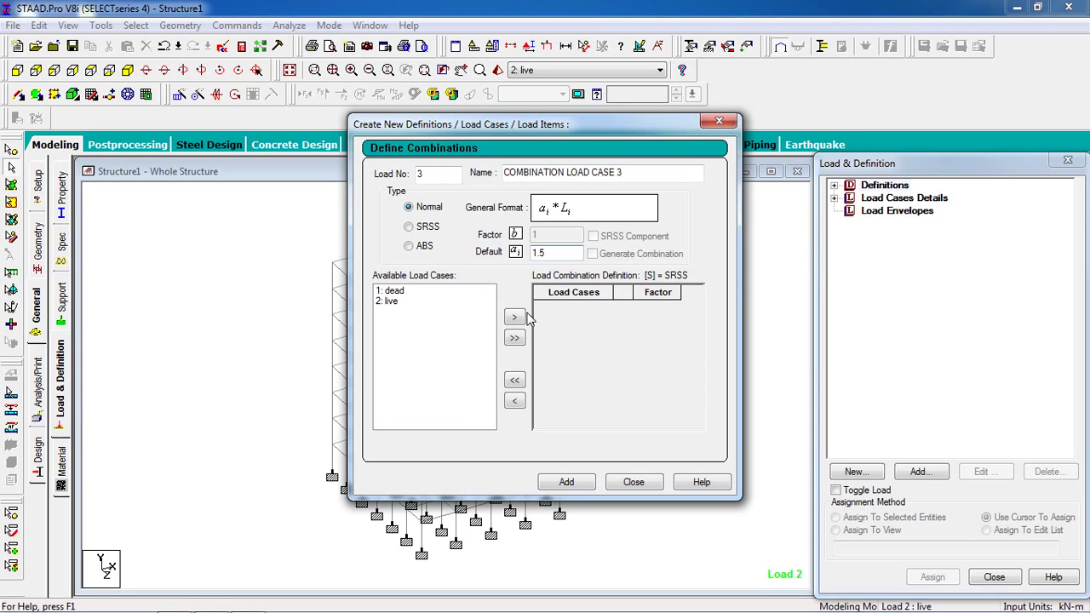
{"action": "left_click", "coordinate": [515, 339]}
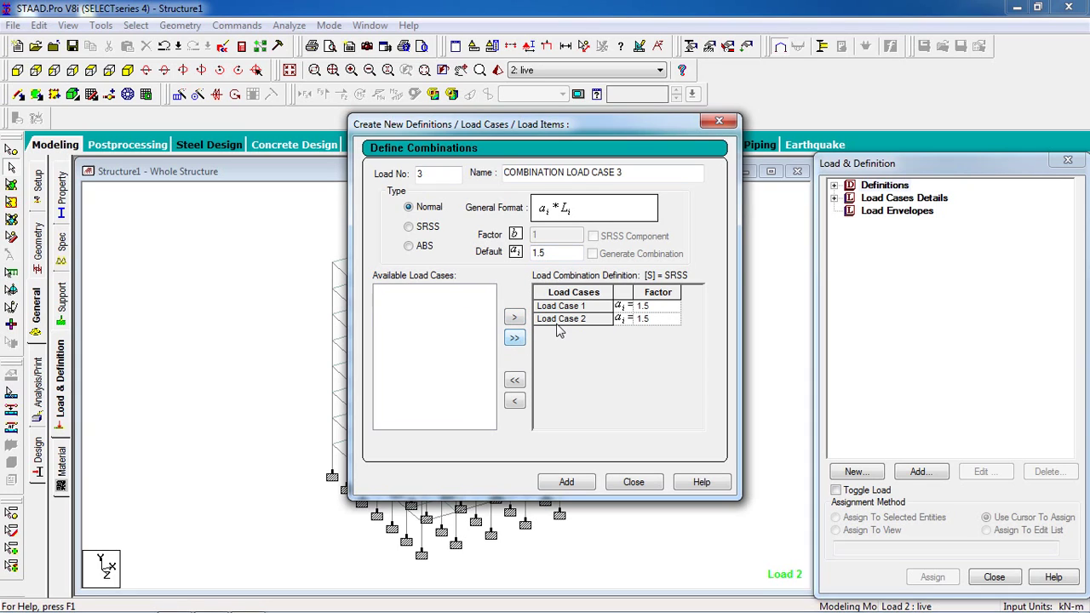
{"action": "left_click", "coordinate": [568, 482]}
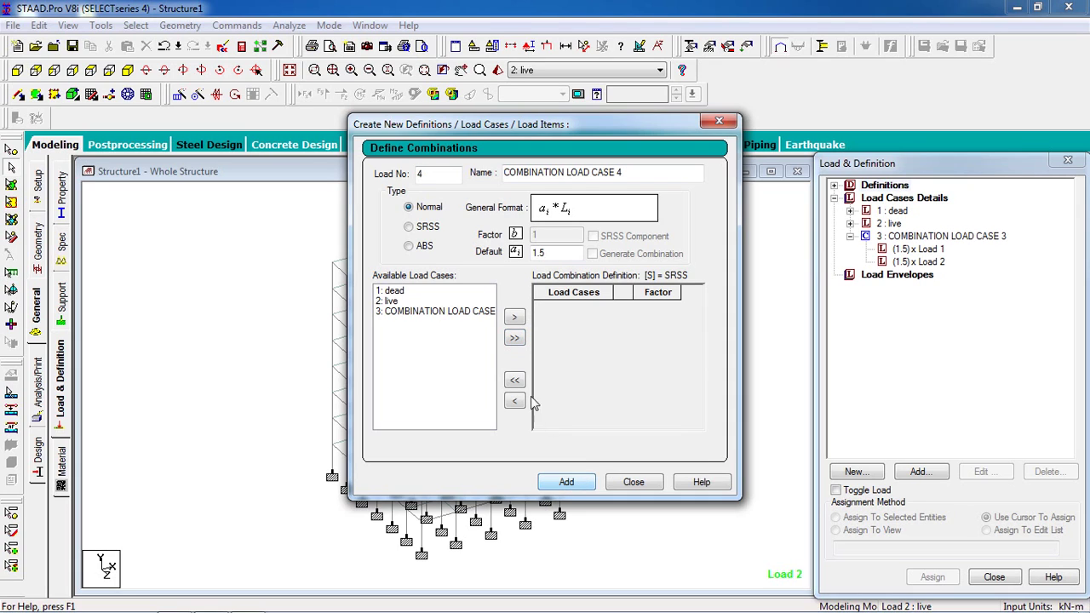
{"action": "left_click", "coordinate": [485, 313]}
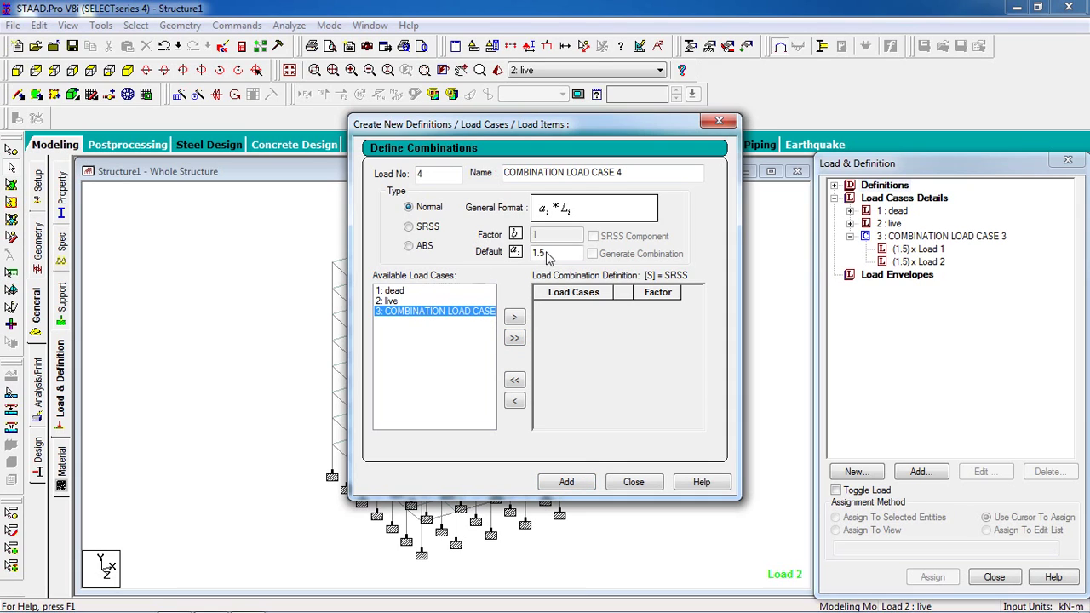
{"action": "left_click", "coordinate": [632, 482]}
Display combination case 3 and its factored dead and live loads on the frame
{"action": "left_click", "coordinate": [927, 237]}
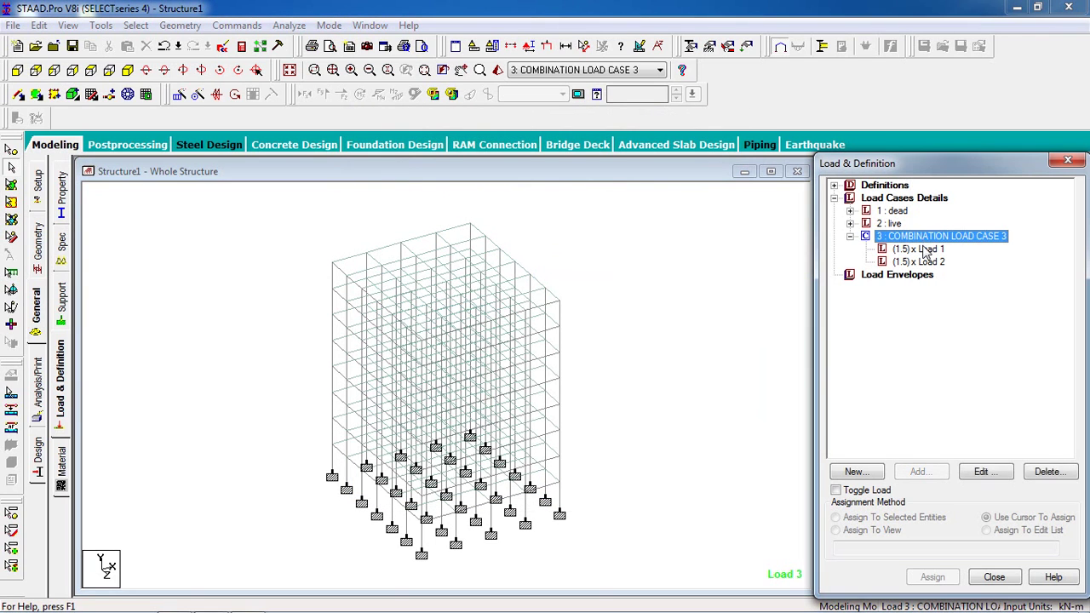
{"action": "left_click", "coordinate": [925, 249]}
{"action": "left_click", "coordinate": [927, 261]}
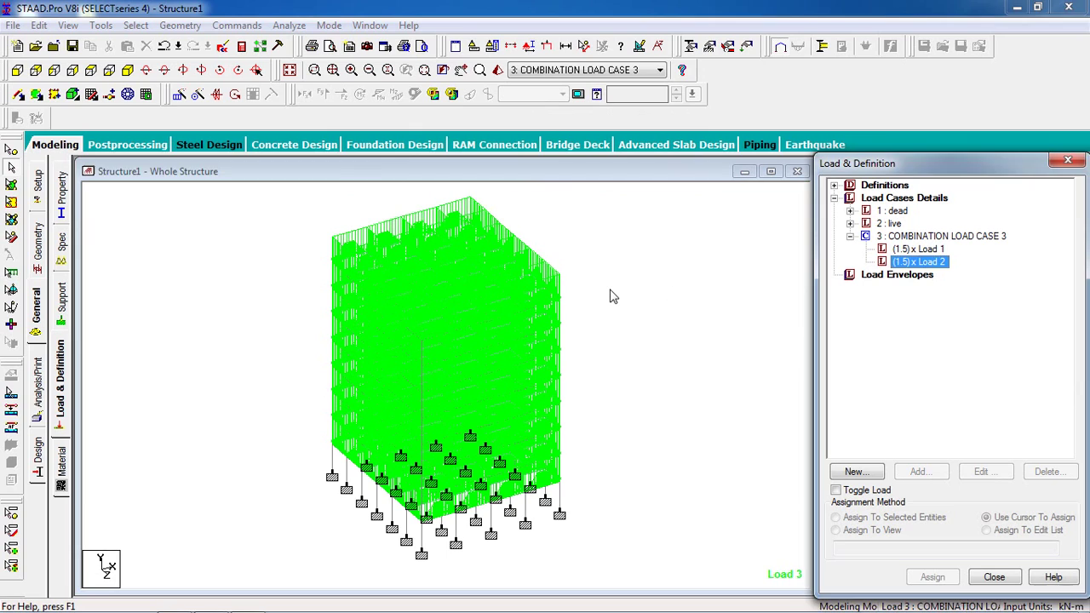
{"action": "left_click", "coordinate": [610, 295]}
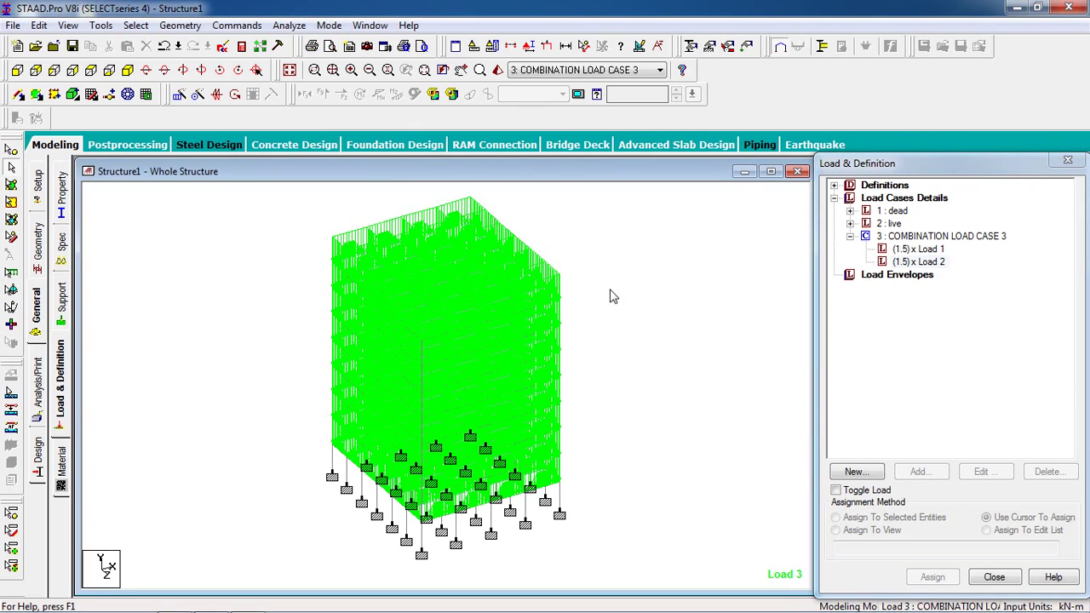
Add a Perform Analysis command and start Run Analysis
{"action": "left_click", "coordinate": [242, 27]}
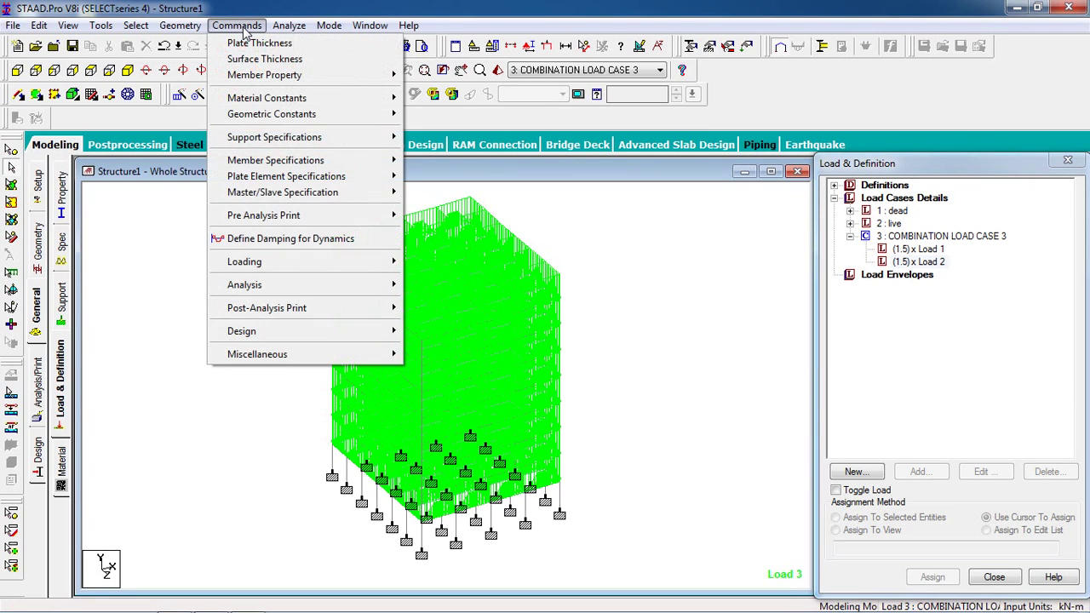
{"action": "mouse_move", "coordinate": [348, 286]}
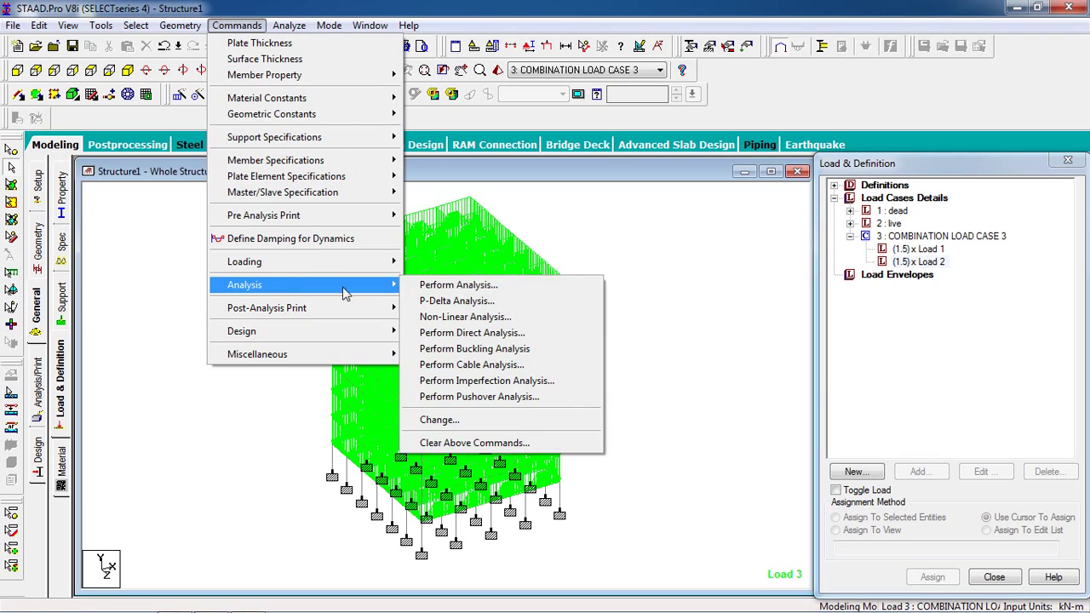
{"action": "left_click", "coordinate": [446, 289]}
{"action": "left_click", "coordinate": [482, 407]}
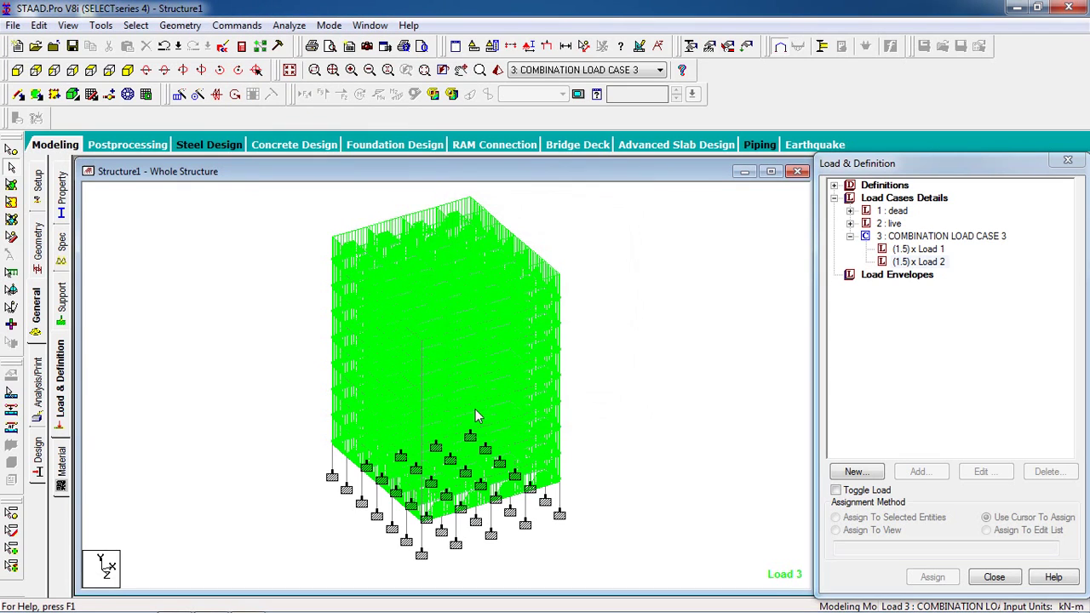
{"action": "left_click", "coordinate": [289, 27]}
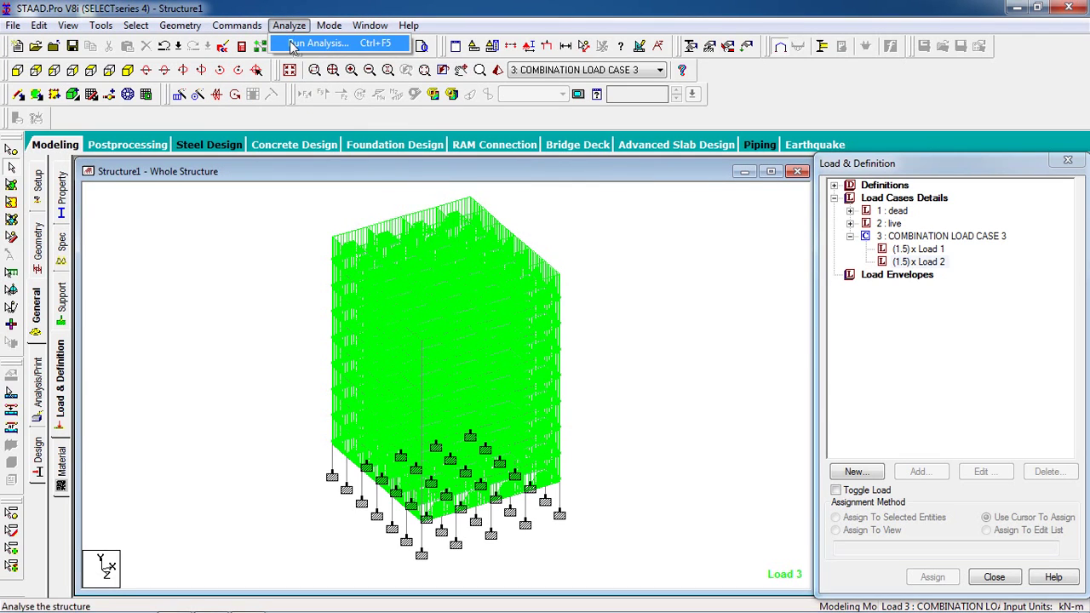
{"action": "left_click", "coordinate": [316, 43]}
Save the modified structure so the analysis can run
{"action": "left_click", "coordinate": [457, 341]}
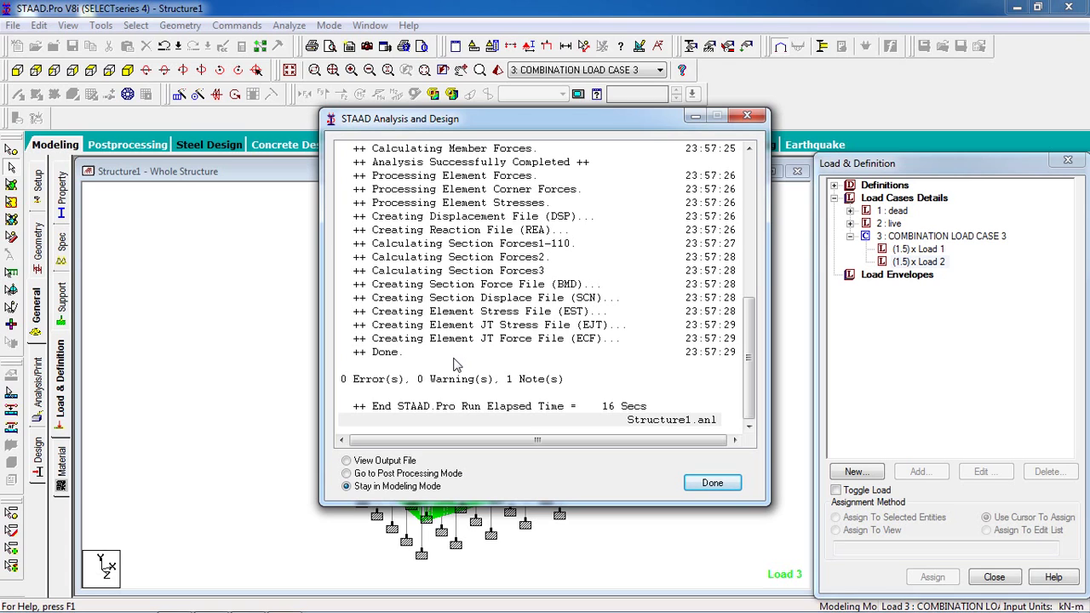
{"action": "left_click", "coordinate": [707, 482]}
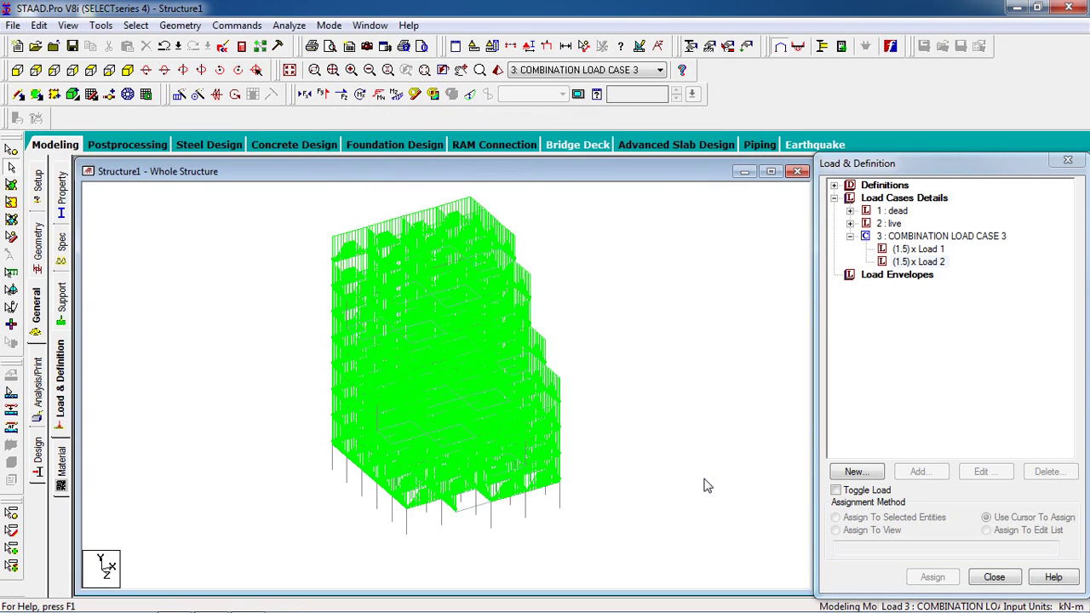